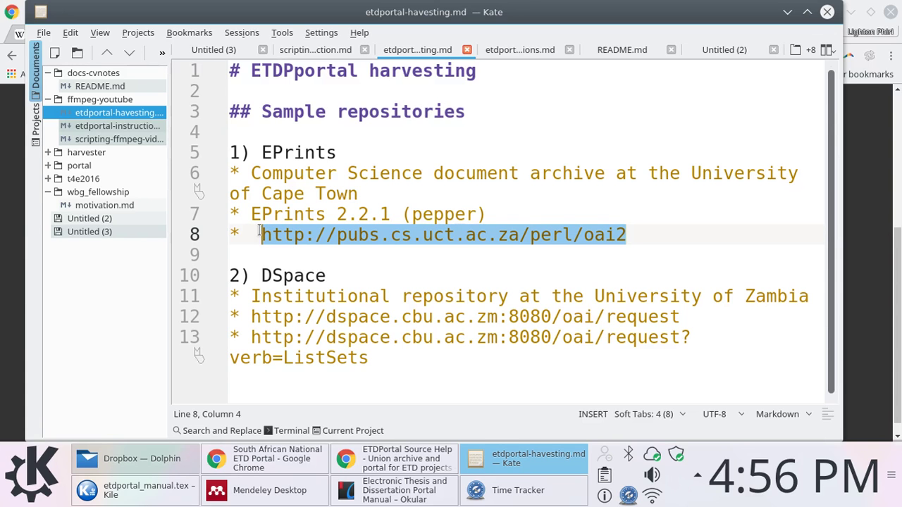
# Delete the stray space before the line 8 EPrints OAI URL and save etdportal-havesting.md
pyautogui.click(261, 233)
pyautogui.press('BackSpace')
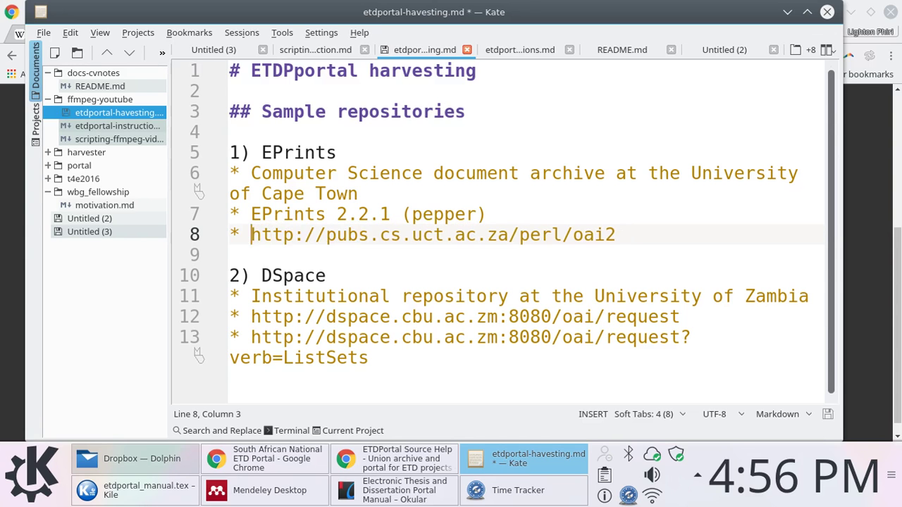
pyautogui.hotkey('ctrl', 's')
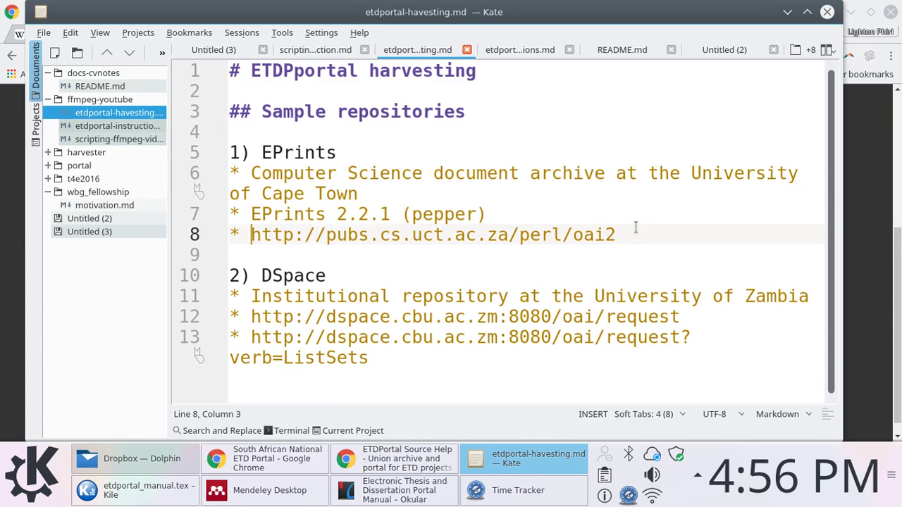
pyautogui.keyDown('shift'); pyautogui.click(630, 233); pyautogui.keyUp('shift')
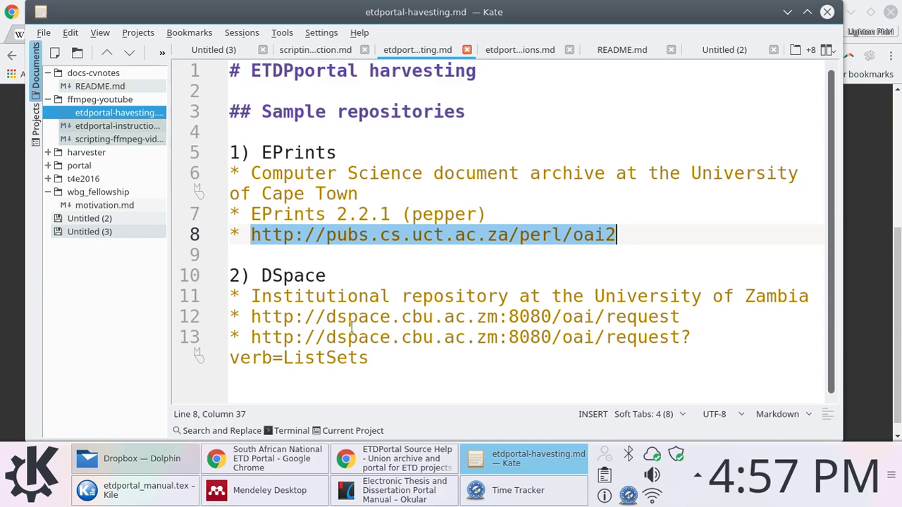
pyautogui.click(627, 238)
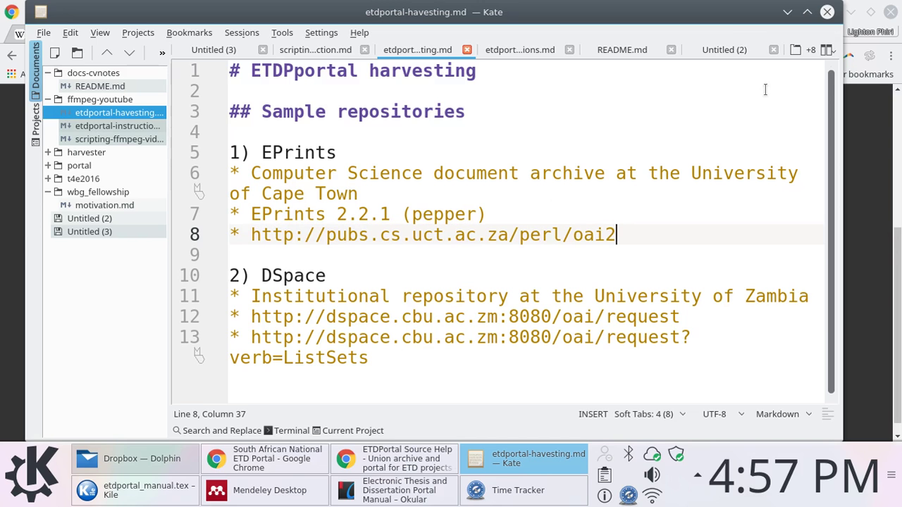
# Log in to the ETD Portal admin area with the admin credentials and let Chrome store the password
pyautogui.hotkey('alt', 'Tab')
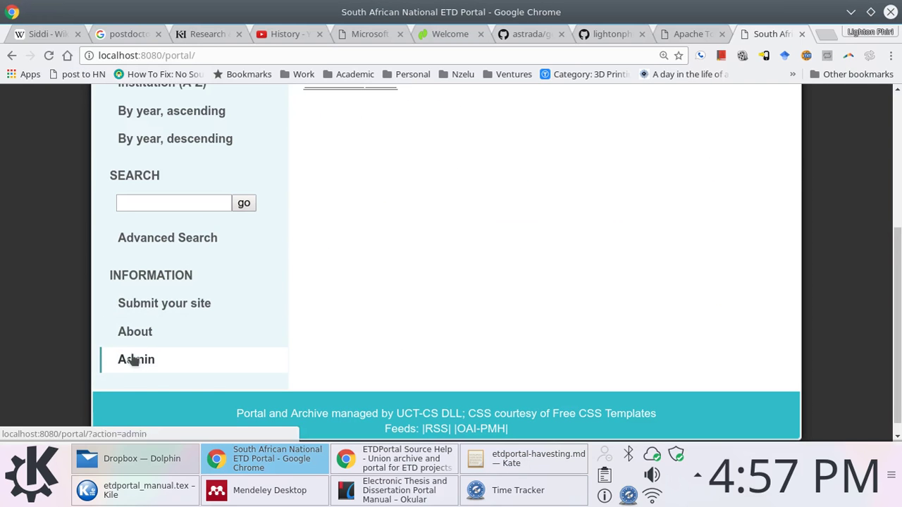
pyautogui.click(134, 360)
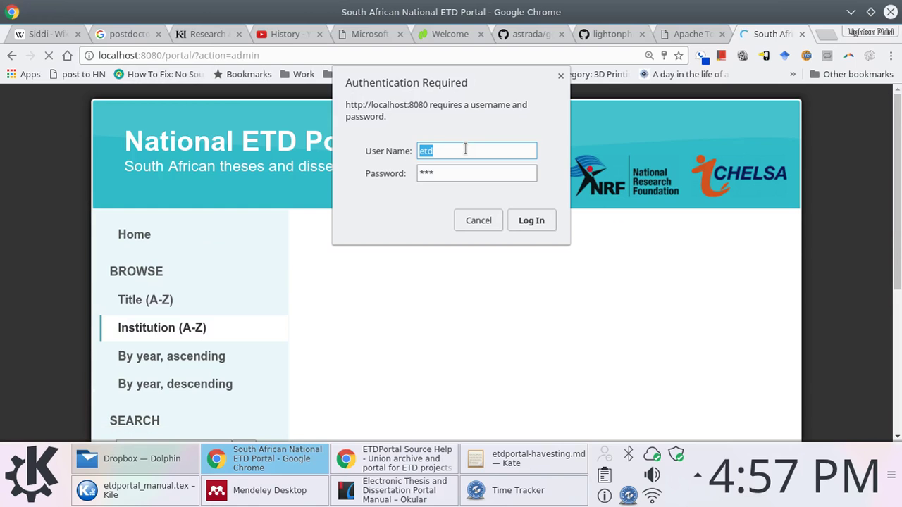
pyautogui.write('etduser')
pyautogui.press('Tab')
pyautogui.write('etduser')
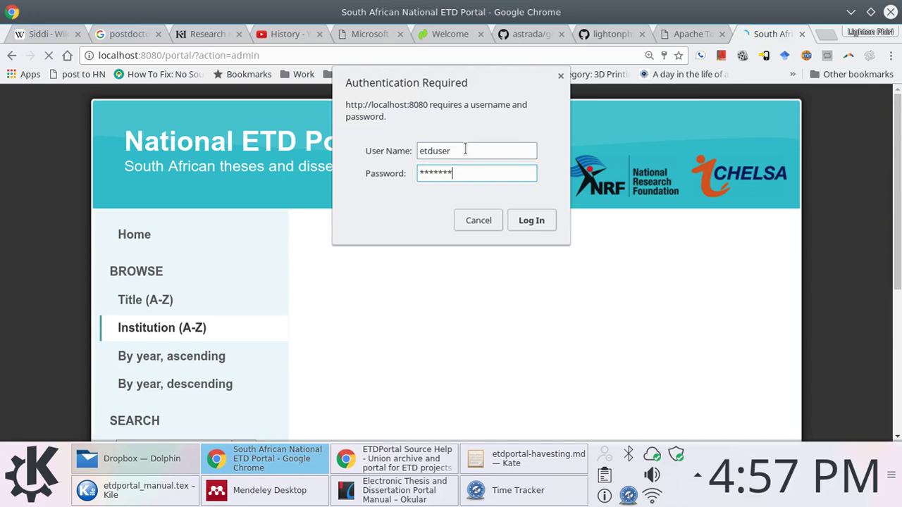
pyautogui.press('Return')
pyautogui.click(551, 157)
pyautogui.scroll(-4, 493, 268)
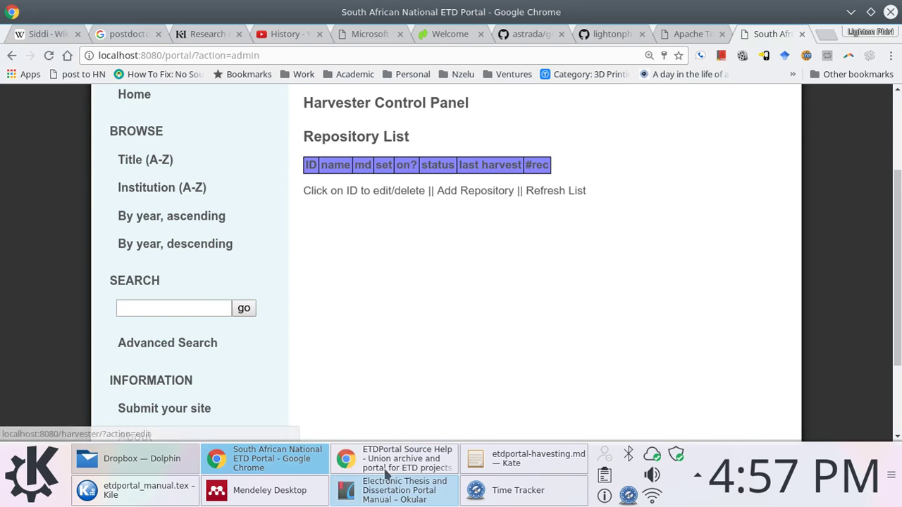
pyautogui.moveTo(385, 476)
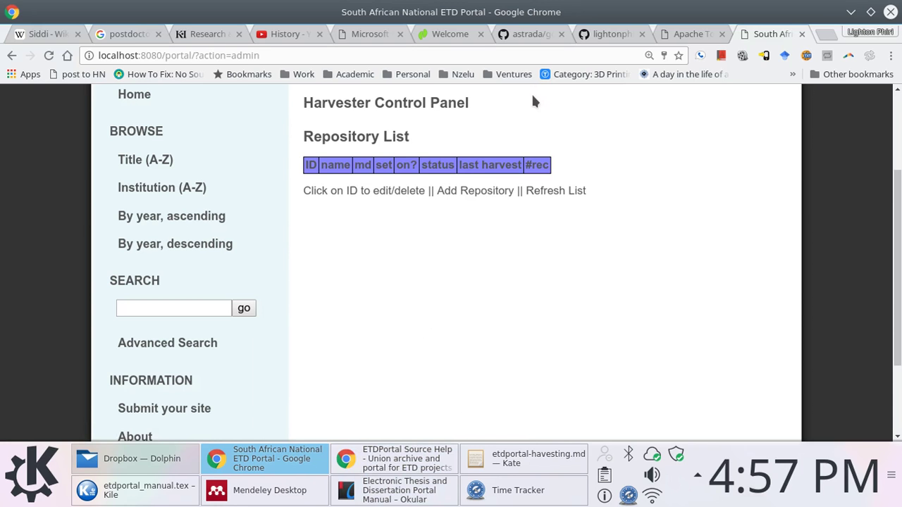
# Copy the EPrints OAI URL from line 8 in Kate and open a blank Chrome tab
pyautogui.click(525, 459)
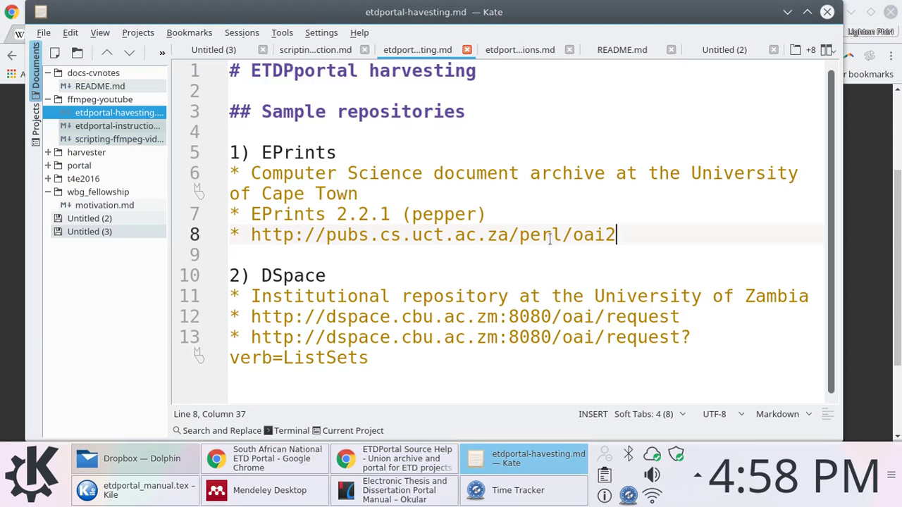
pyautogui.keyDown('shift'); pyautogui.click(252, 237); pyautogui.keyUp('shift')
pyautogui.hotkey('ctrl', 'c')
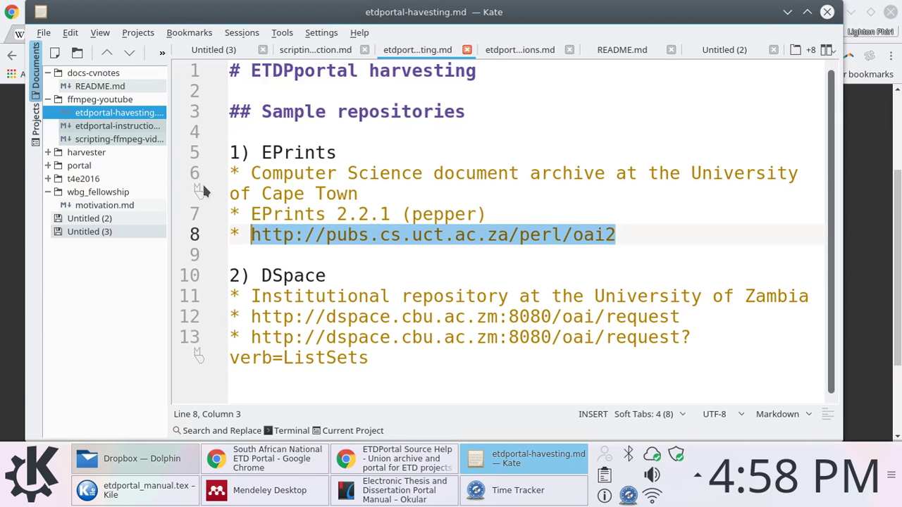
pyautogui.click(11, 225)
pyautogui.click(828, 34)
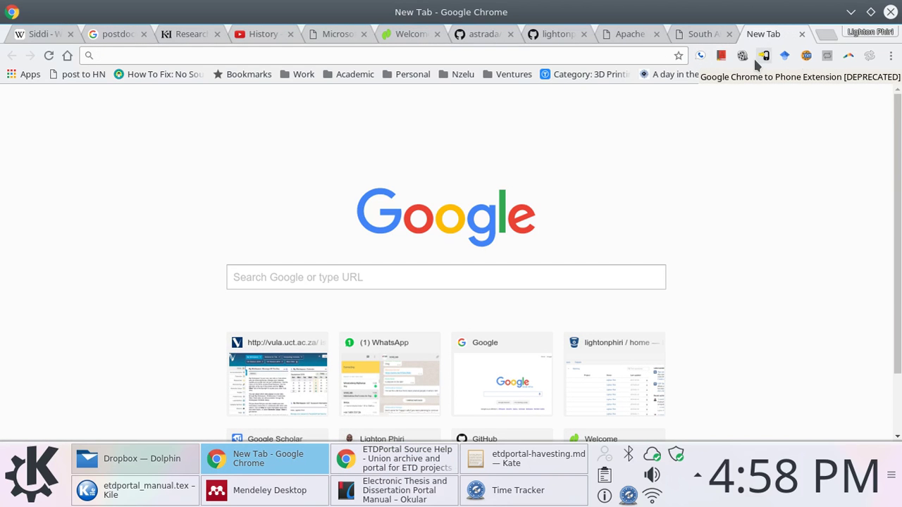
# Load the UCT CS archive home page from the pasted URL minus perl/oai2, then browse by Type
pyautogui.hotkey('ctrl', 'v')
pyautogui.hotkey('shift', 'Left')
pyautogui.hotkey('shift', 'Left')
pyautogui.hotkey('shift', 'Left')
pyautogui.hotkey('shift', 'Left')
pyautogui.hotkey('shift', 'Left')
pyautogui.hotkey('shift', 'Left')
pyautogui.hotkey('shift', 'Left')
pyautogui.hotkey('shift', 'Left')
pyautogui.hotkey('shift', 'Left')
pyautogui.press('BackSpace')
pyautogui.press('Return')
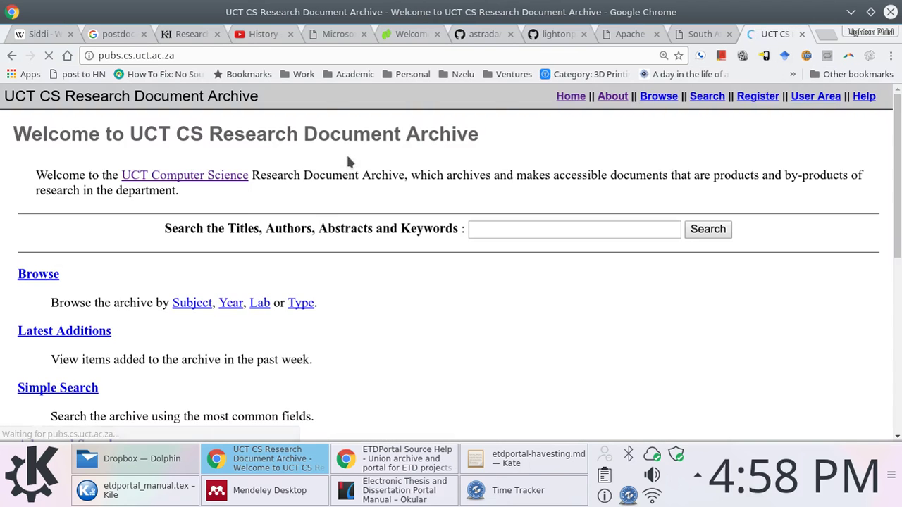
pyautogui.scroll(-3, 235, 219)
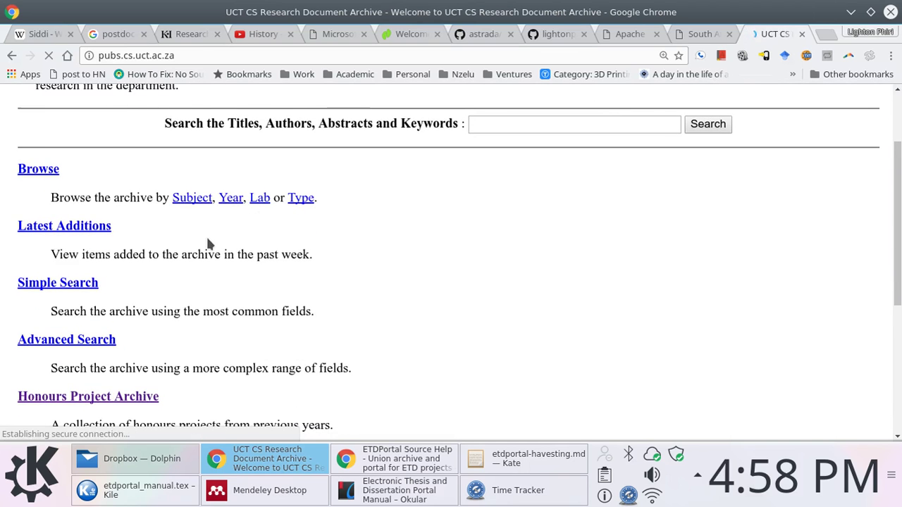
pyautogui.scroll(2, 207, 243)
pyautogui.click(297, 263)
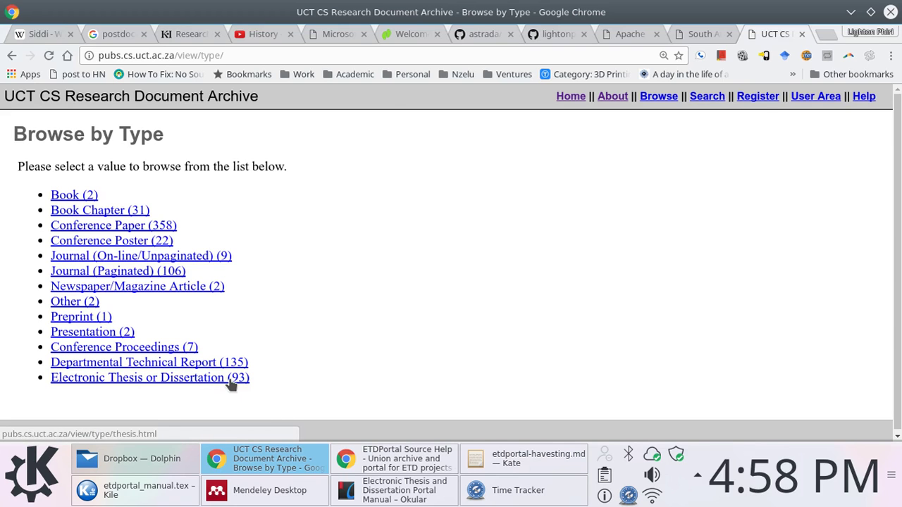
# Request ?verb=ListSets from the pubs.cs.uct.ac.za/perl/oai2 endpoint with the page zoomed in
pyautogui.click(247, 52)
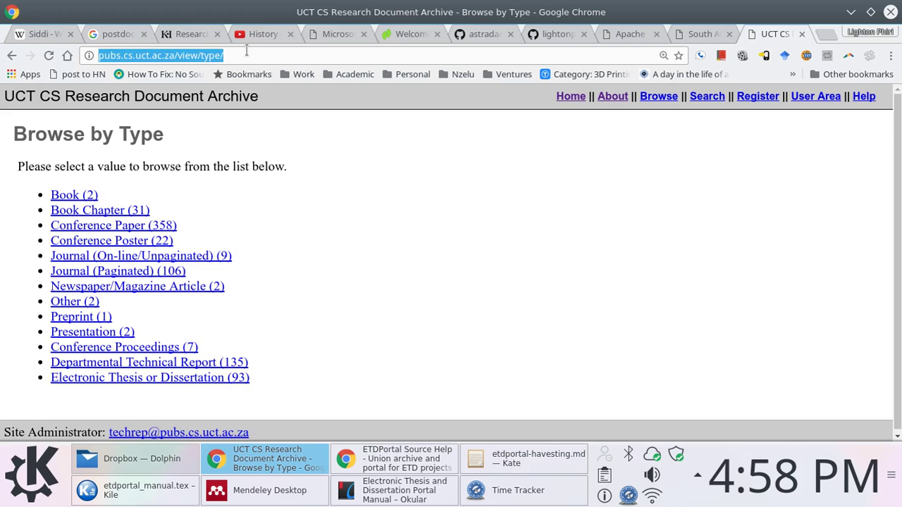
pyautogui.hotkey('ctrl', 'v')
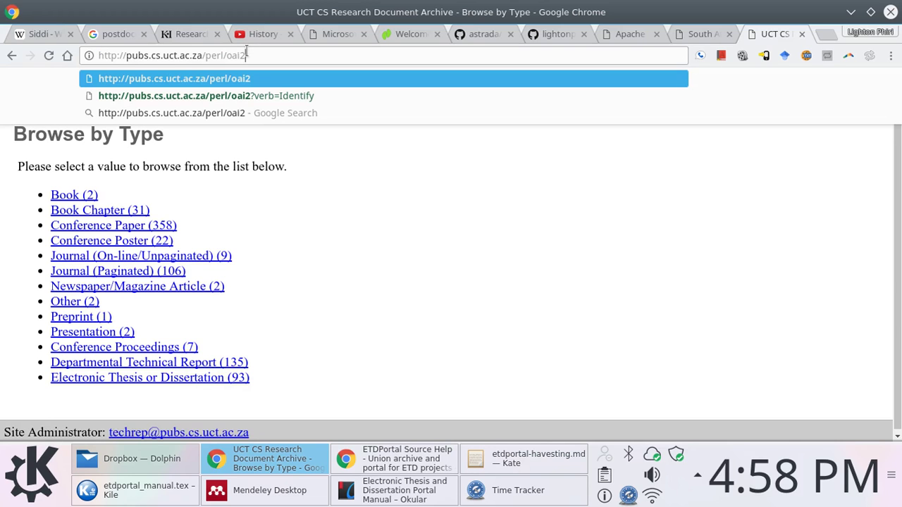
pyautogui.press('Return')
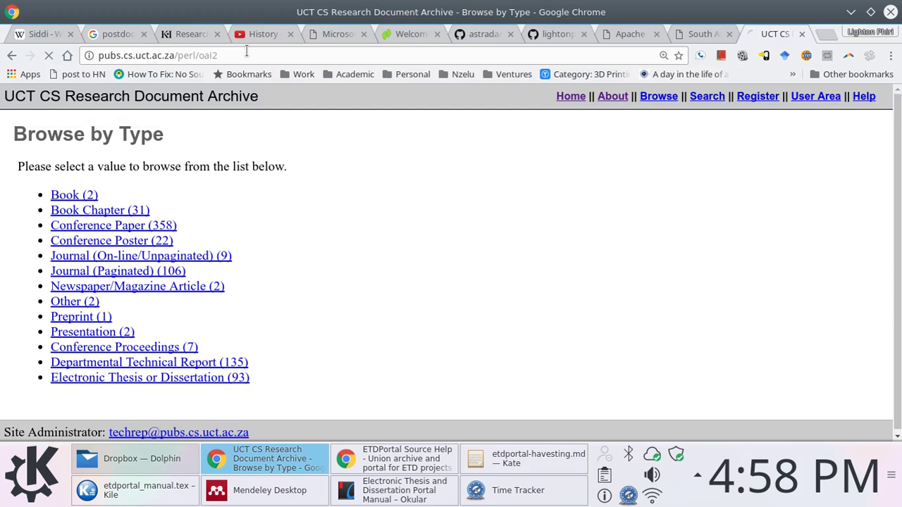
pyautogui.click(249, 52)
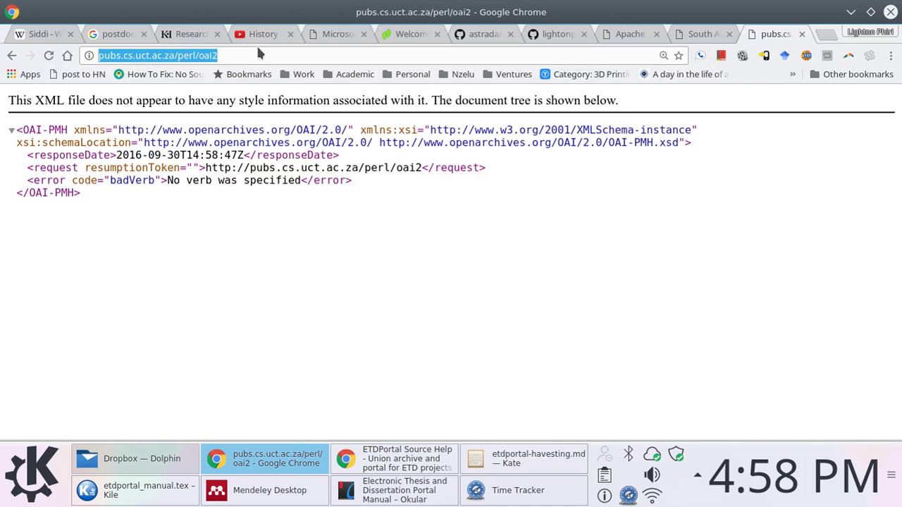
pyautogui.click(247, 55)
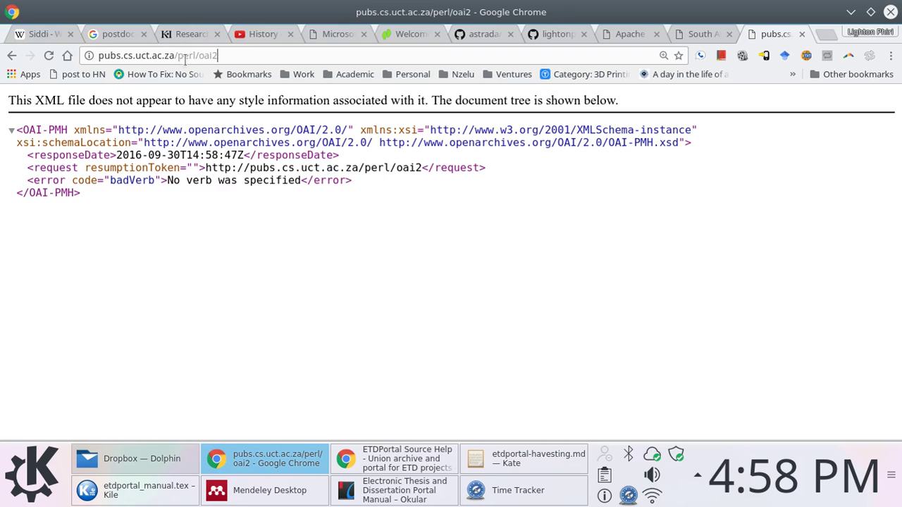
pyautogui.moveTo(98, 56); pyautogui.dragTo(268, 57)
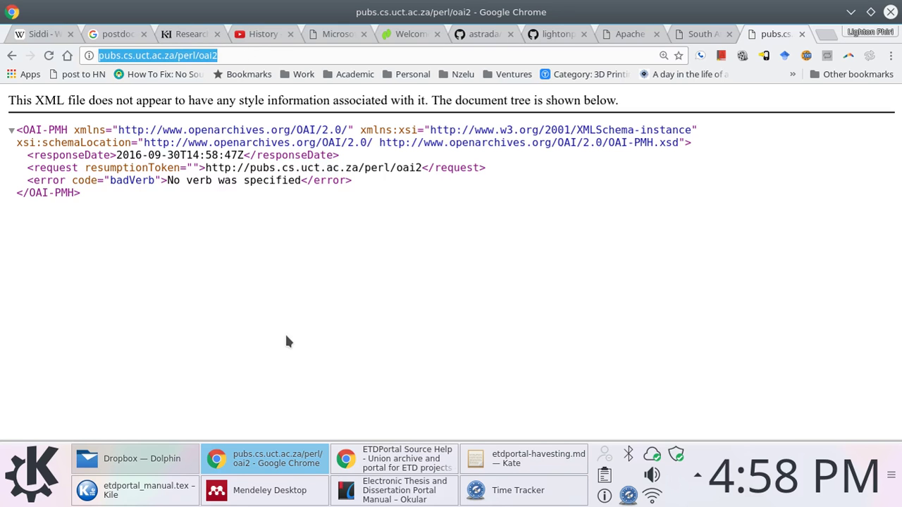
pyautogui.hotkey('ctrl', '+')
pyautogui.hotkey('ctrl', '+')
pyautogui.hotkey('ctrl', '+')
pyautogui.hotkey('ctrl', '+')
pyautogui.hotkey('ctrl', '+')
pyautogui.click(233, 59)
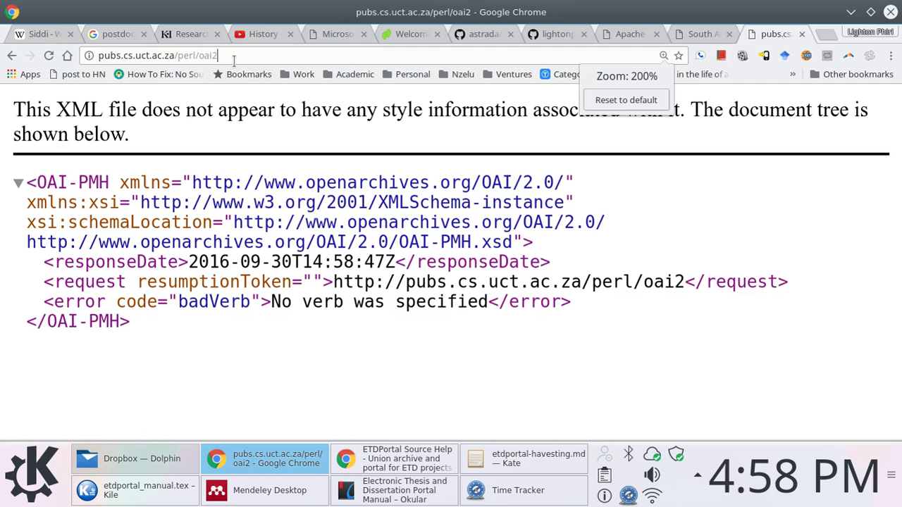
pyautogui.write('?verb')
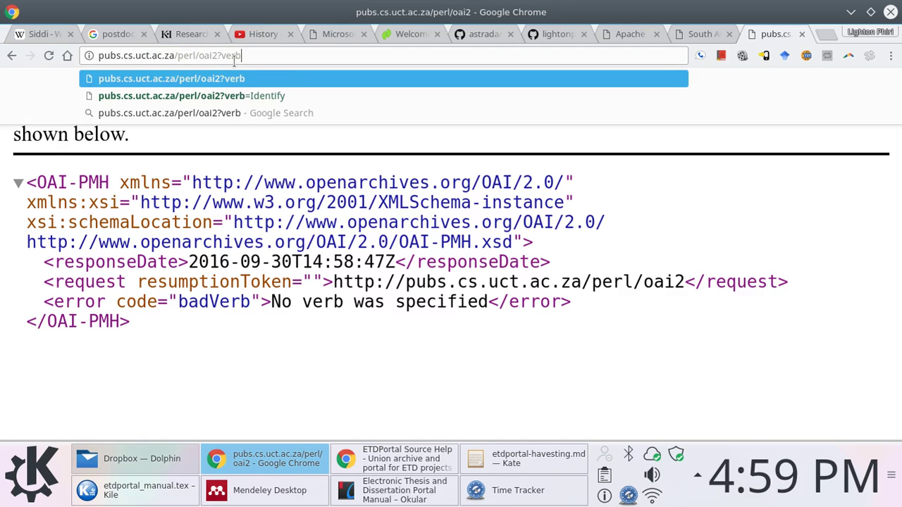
pyautogui.write('=ListSers')
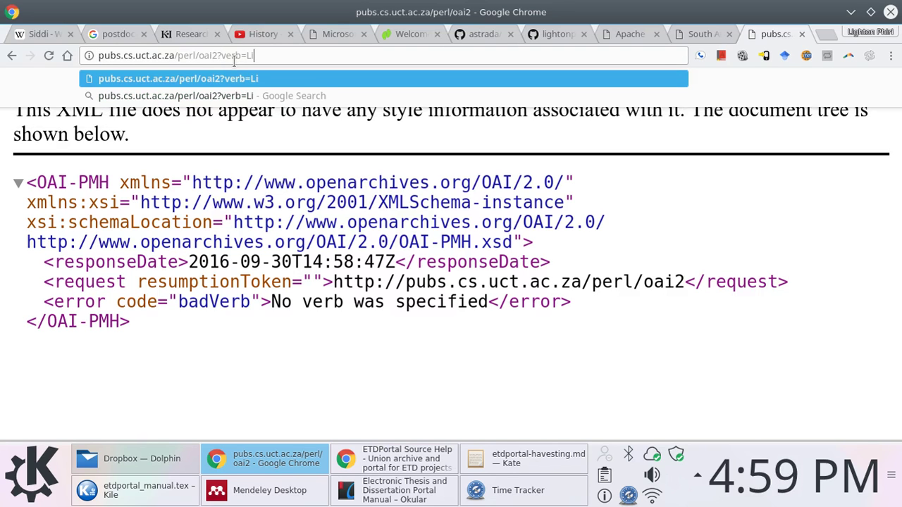
pyautogui.press('BackSpace')
pyautogui.press('BackSpace')
pyautogui.write('ts')
pyautogui.press('Return')
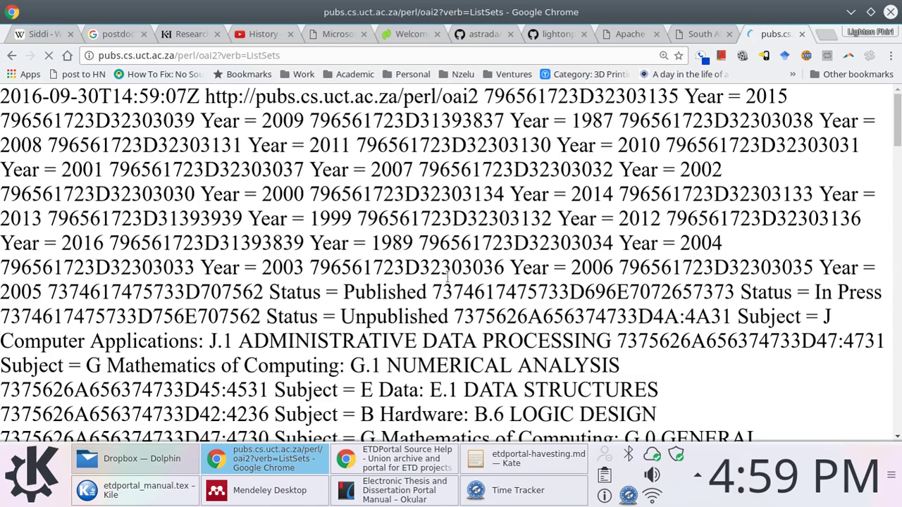
pyautogui.scroll(-3, 447, 276)
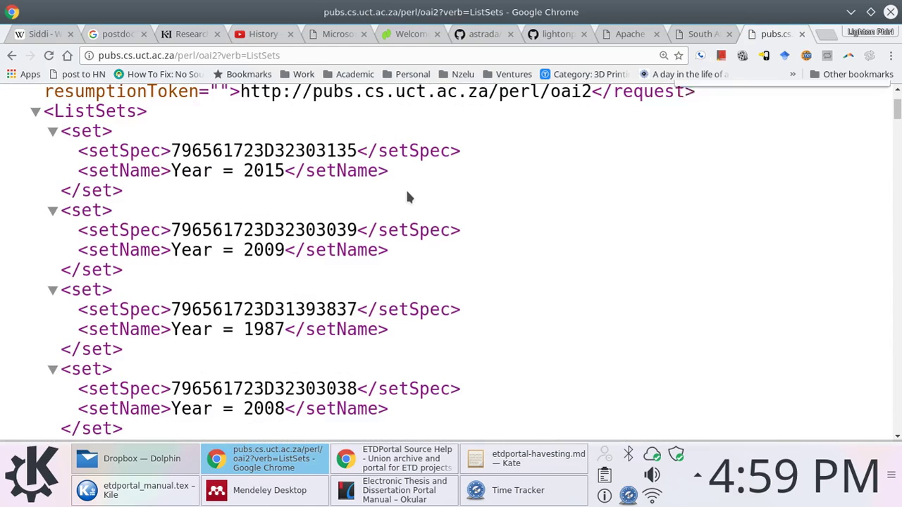
pyautogui.hotkey('ctrl', 'f')
pyautogui.write('Thesis')
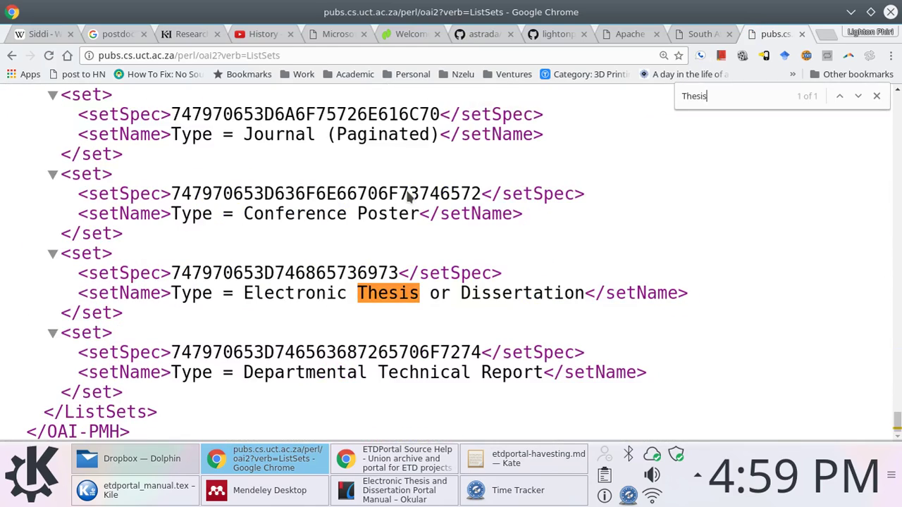
pyautogui.doubleClick(238, 273)
pyautogui.rightClick(238, 273)
pyautogui.click(268, 283)
pyautogui.click(691, 33)
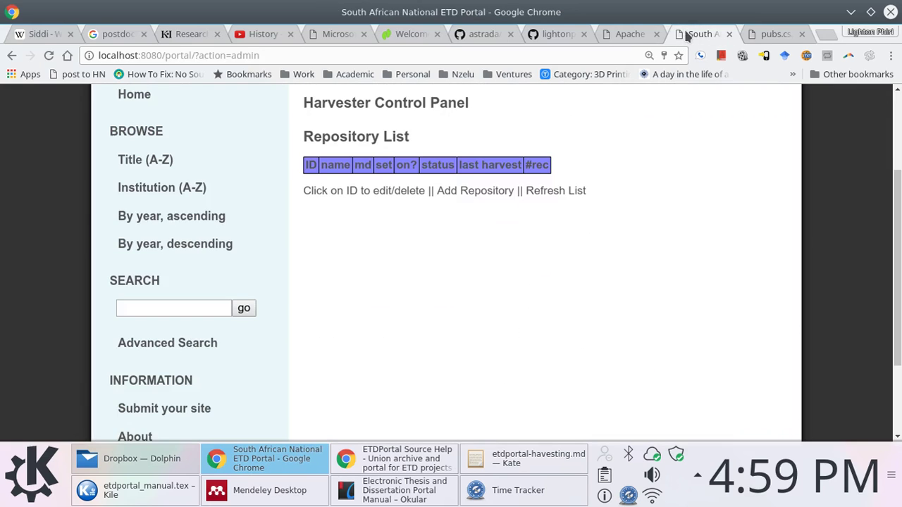
# Start a new repository entry with ID pubs.cs.uct.ac.za
pyautogui.click(482, 198)
pyautogui.click(443, 164)
pyautogui.write('pubs')
pyautogui.press('Down')
pyautogui.press('Return')
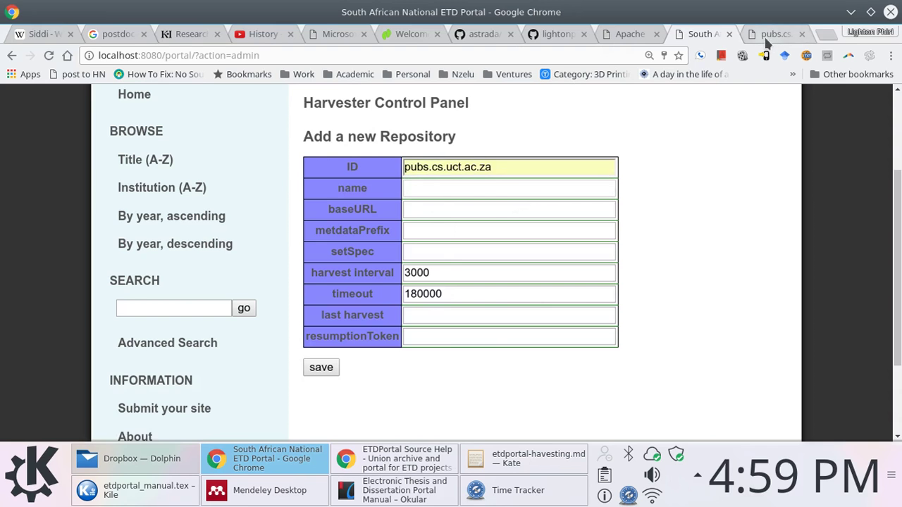
pyautogui.click(772, 35)
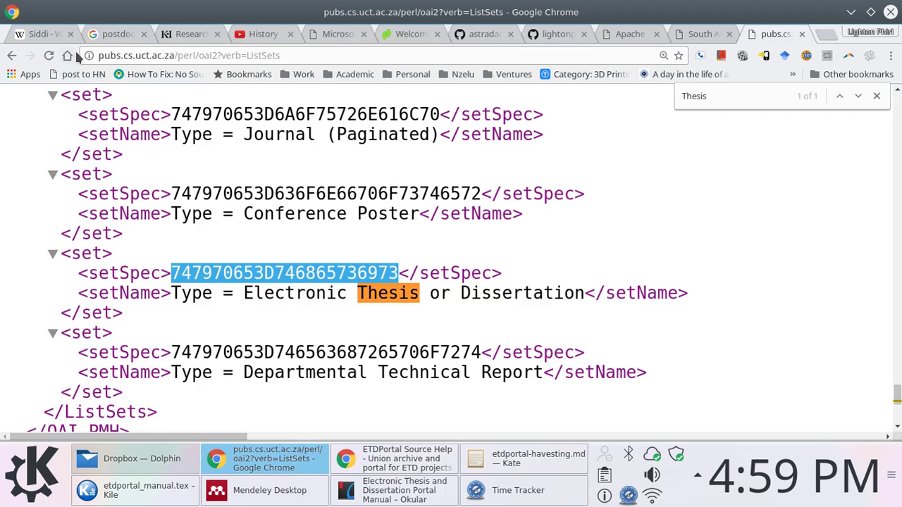
pyautogui.click(695, 37)
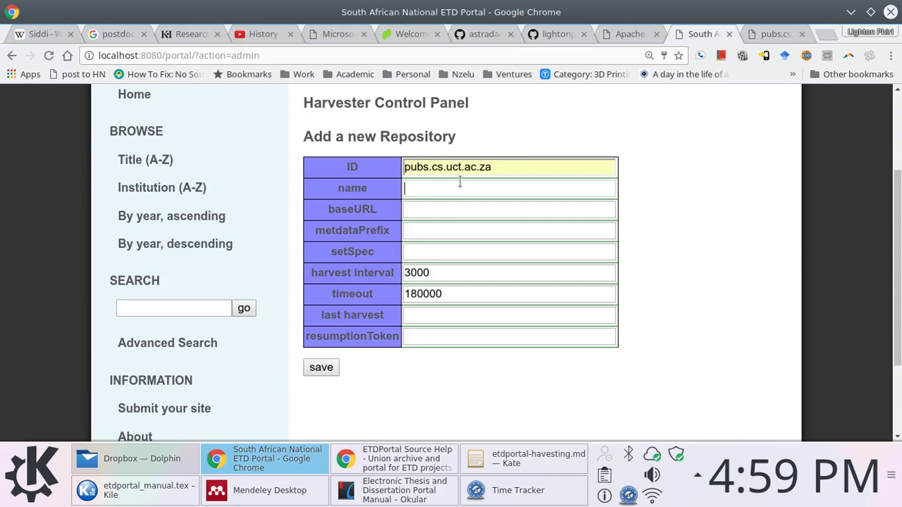
# Name the repository 'EPrints@ CS.UCT in South Africa'
pyautogui.click(427, 189)
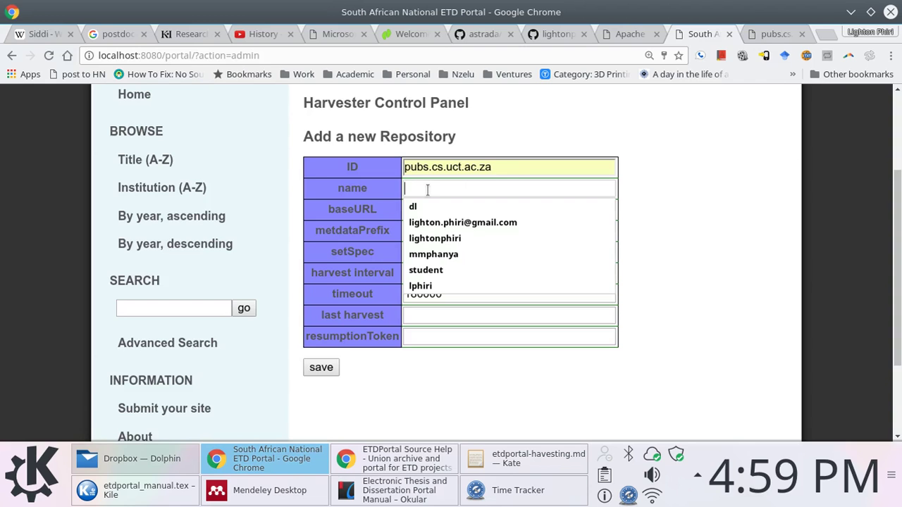
pyautogui.write('ETD')
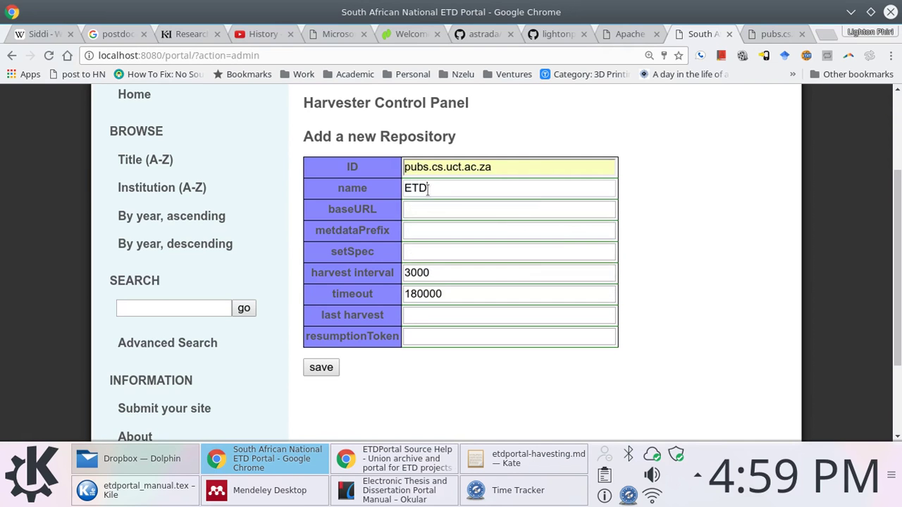
pyautogui.write('s@ CS')
pyautogui.hotkey('ctrl', 'a')
pyautogui.write('EPrints')
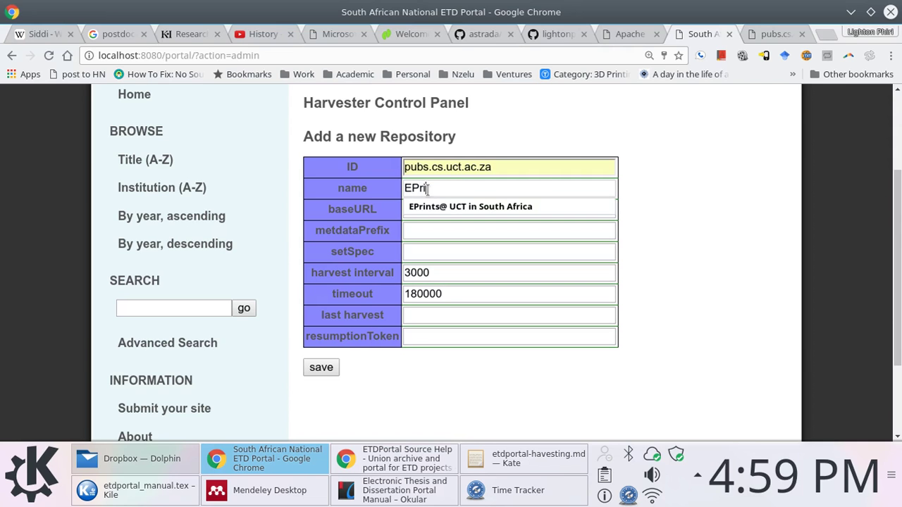
pyautogui.click(444, 206)
pyautogui.click(480, 188)
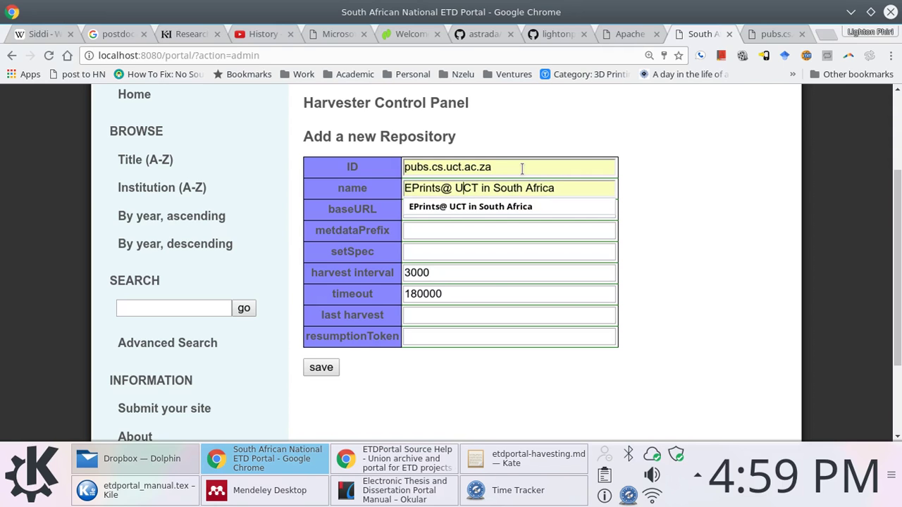
pyautogui.write('CS.')
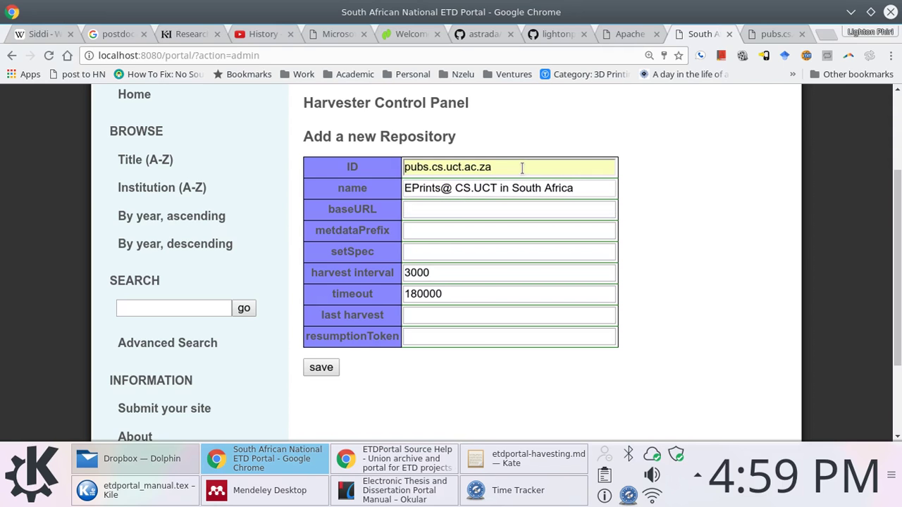
# Set baseURL to the archive's OAI address and metadataPrefix to oai_dc
pyautogui.click(437, 213)
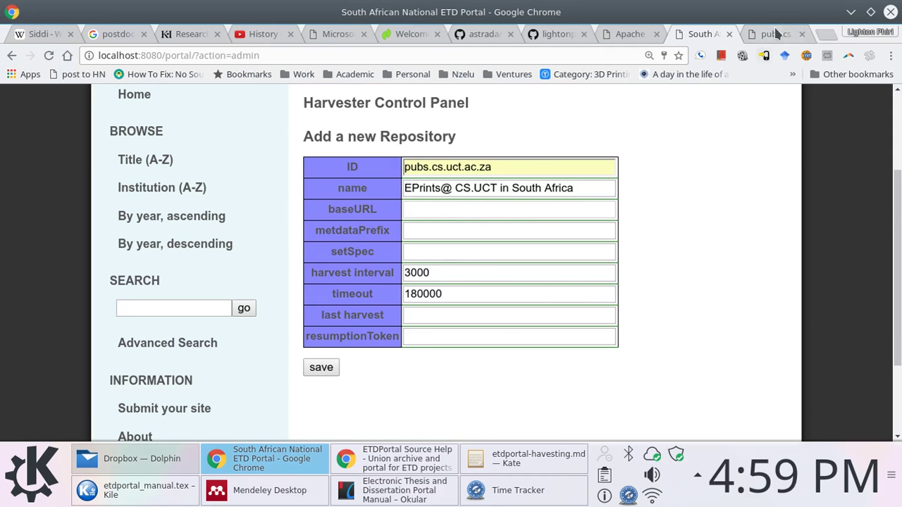
pyautogui.hotkey('ctrl', 'Tab')
pyautogui.moveTo(198, 55); pyautogui.dragTo(83, 56)
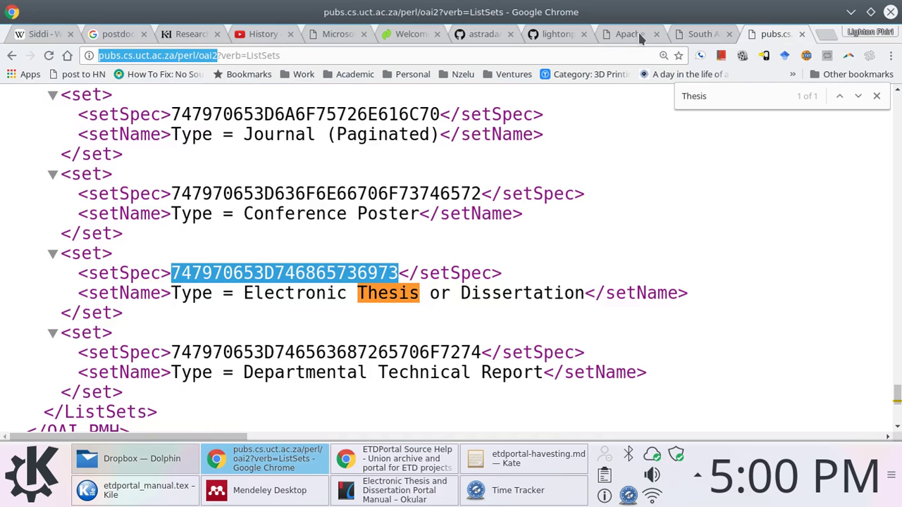
pyautogui.click(690, 35)
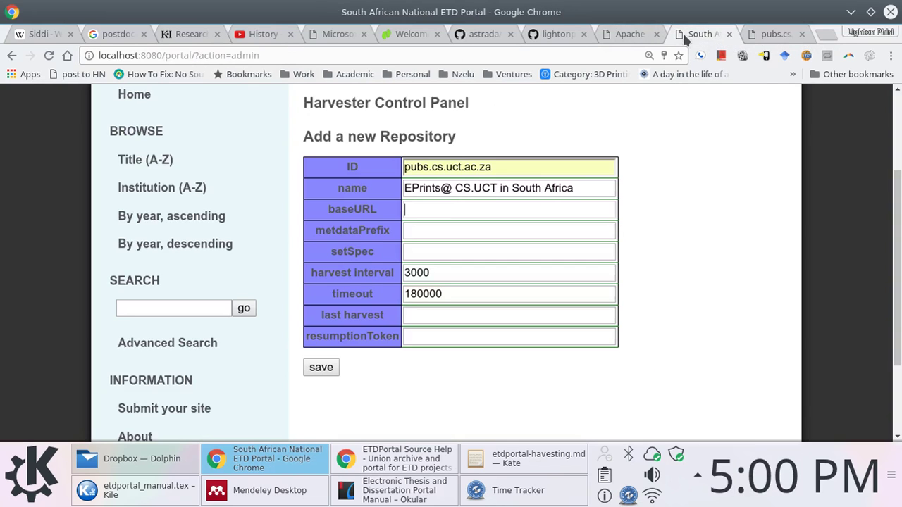
pyautogui.click(444, 208)
pyautogui.click(442, 227)
pyautogui.click(442, 231)
pyautogui.click(442, 232)
pyautogui.click(429, 249)
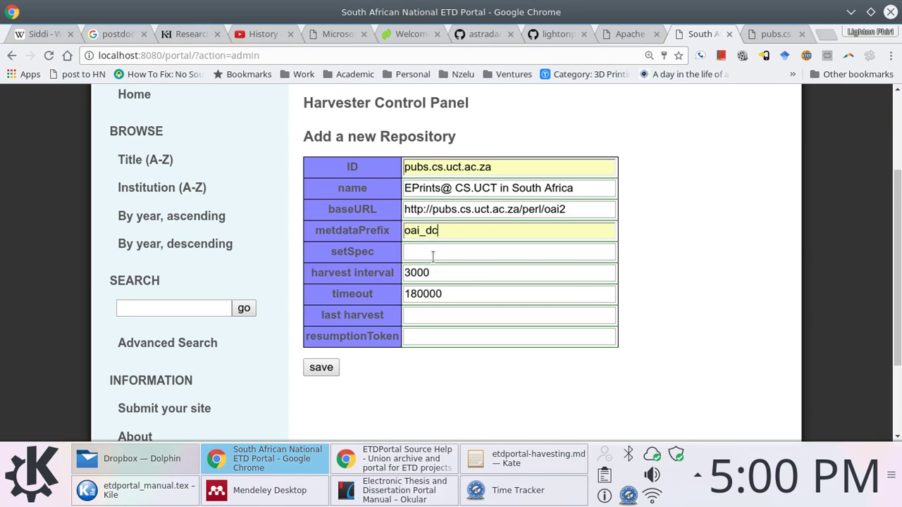
# Paste the thesis setSpec into setSpec and save the repository
pyautogui.click(772, 35)
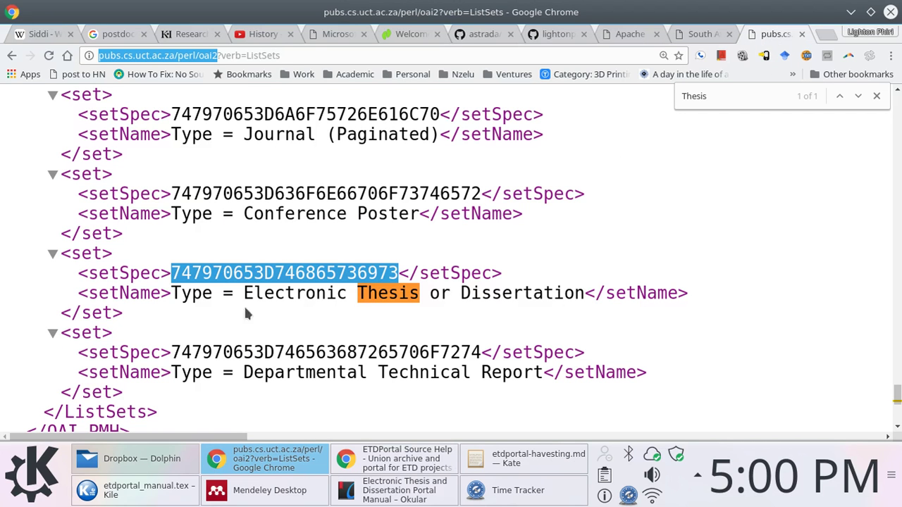
pyautogui.rightClick(279, 271)
pyautogui.click(290, 282)
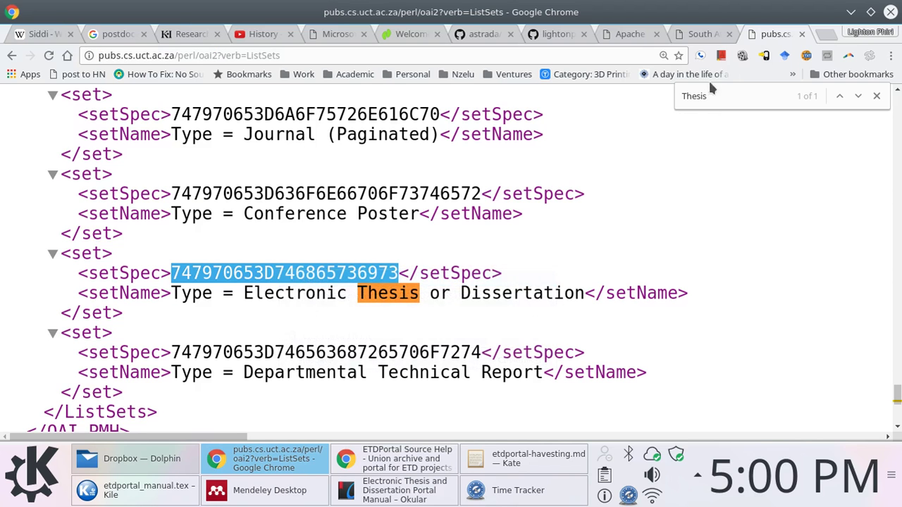
pyautogui.click(702, 33)
pyautogui.hotkey('ctrl', 'v')
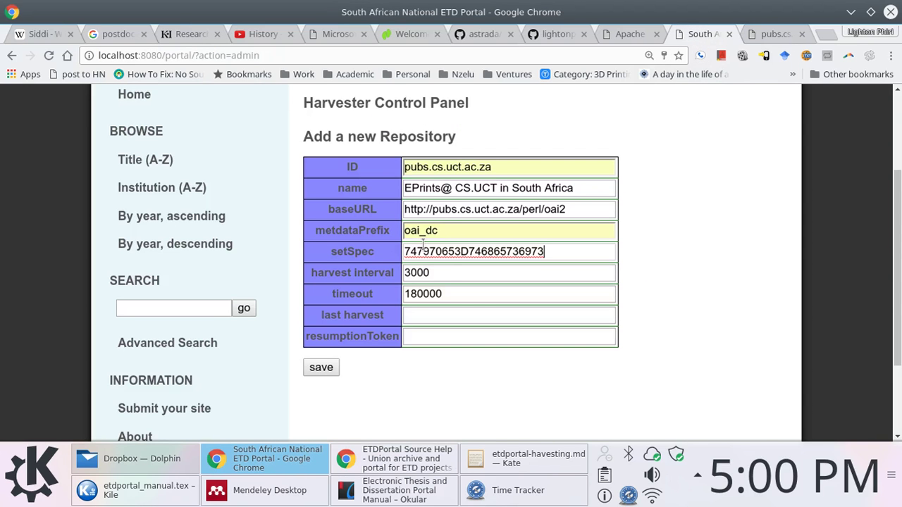
pyautogui.click(436, 315)
pyautogui.doubleClick(442, 296)
pyautogui.click(468, 294)
pyautogui.click(446, 322)
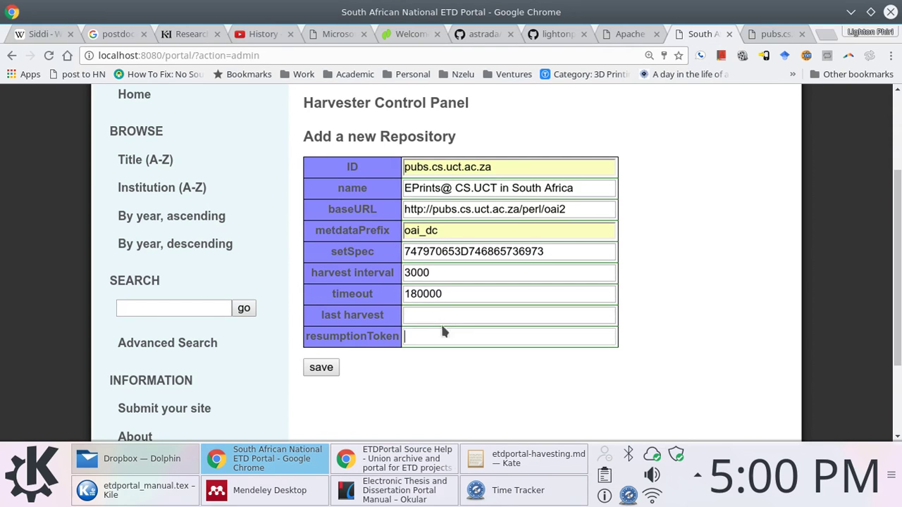
pyautogui.click(437, 336)
pyautogui.click(321, 377)
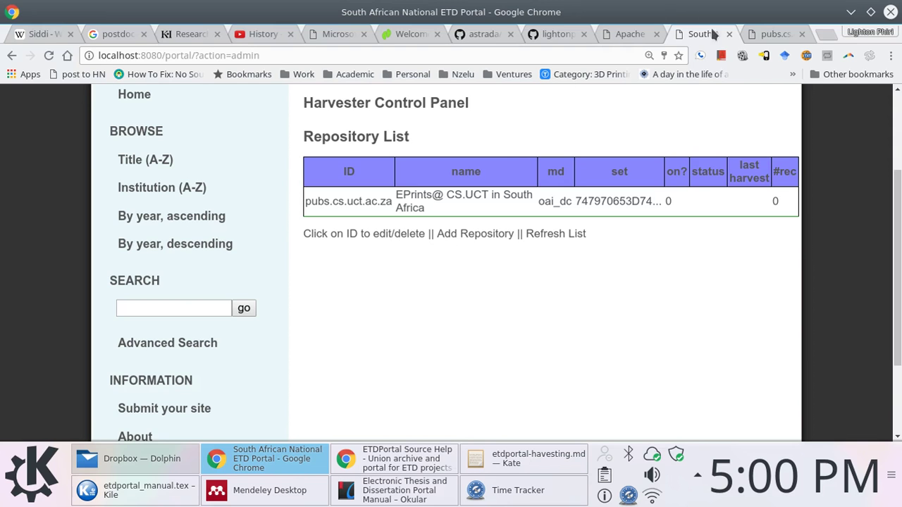
# Open pubs.cs.uct.ac.za in a new tab at normal zoom and browse its items by Type
pyautogui.click(774, 33)
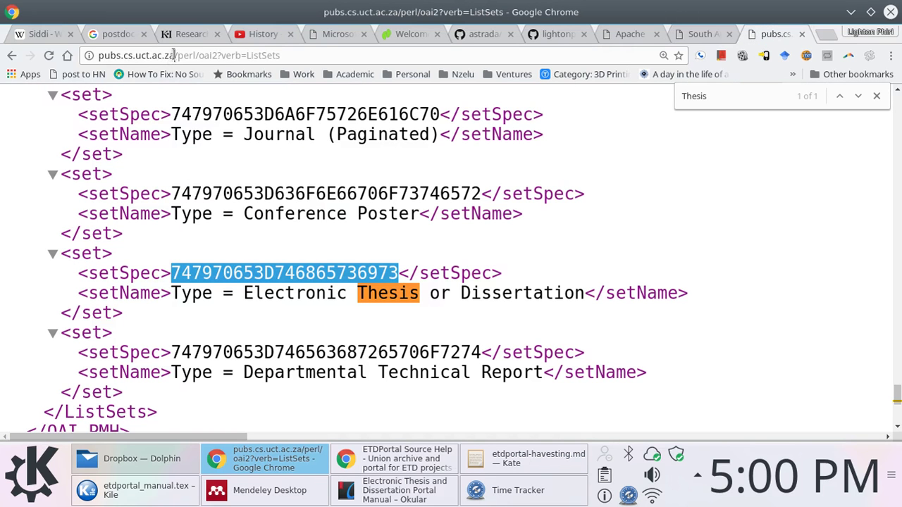
pyautogui.doubleClick(173, 55)
pyautogui.click(825, 34)
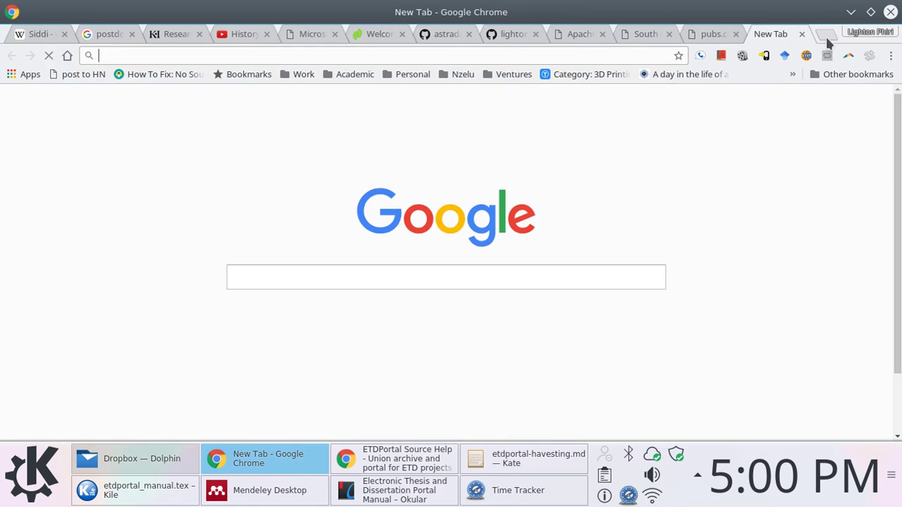
pyautogui.hotkey('ctrl', 'v')
pyautogui.press('Return')
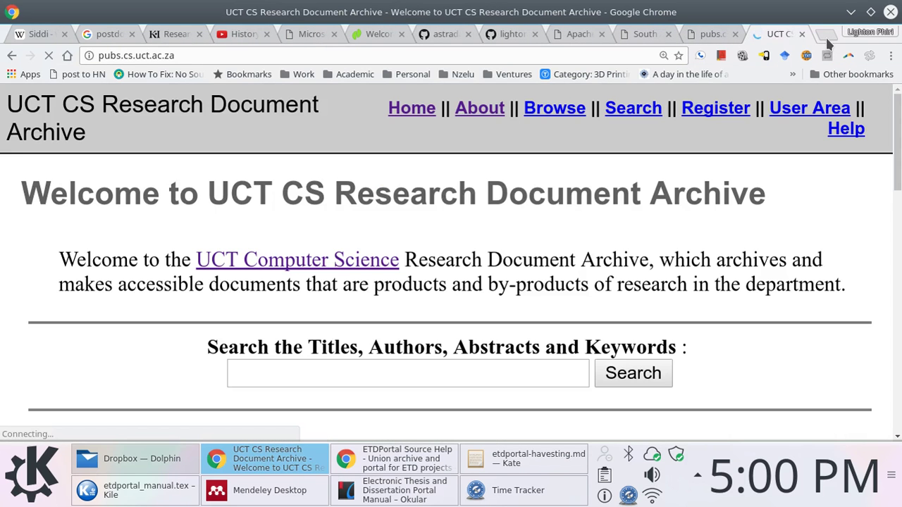
pyautogui.hotkey('ctrl', '-')
pyautogui.hotkey('ctrl', '-')
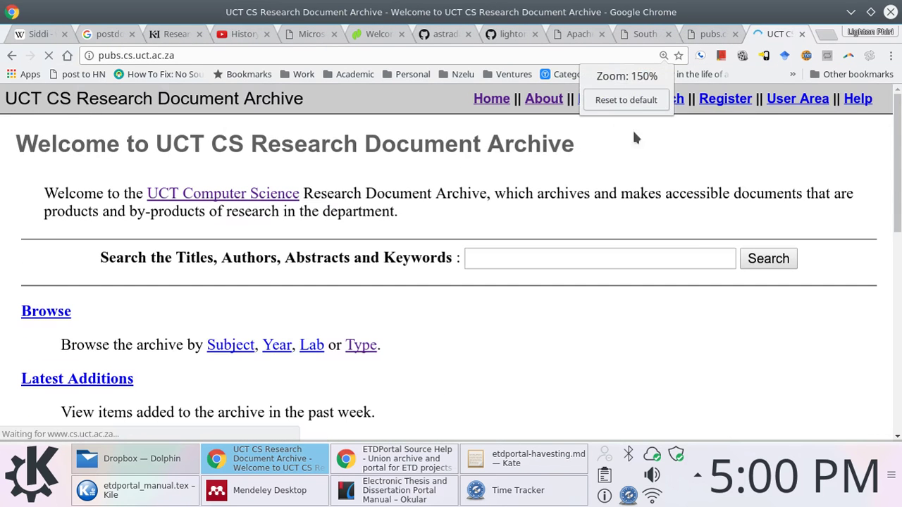
pyautogui.scroll(-3, 317, 292)
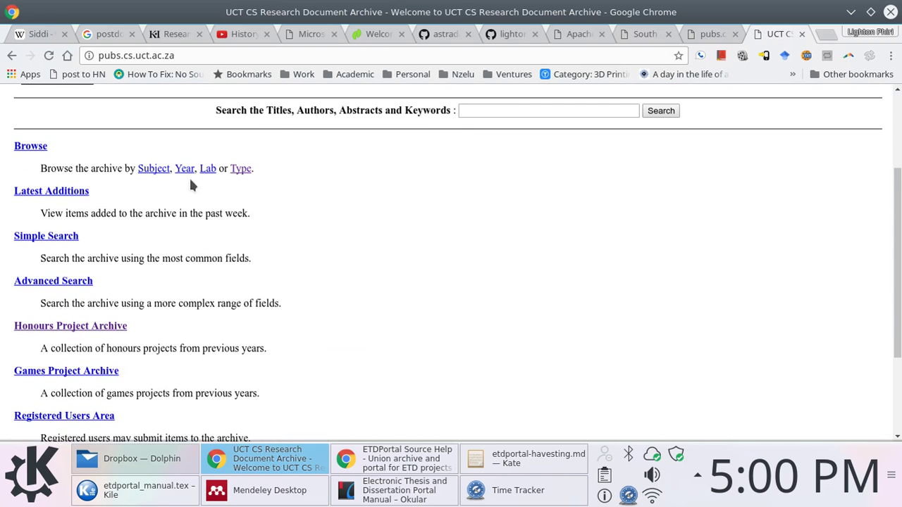
pyautogui.click(236, 169)
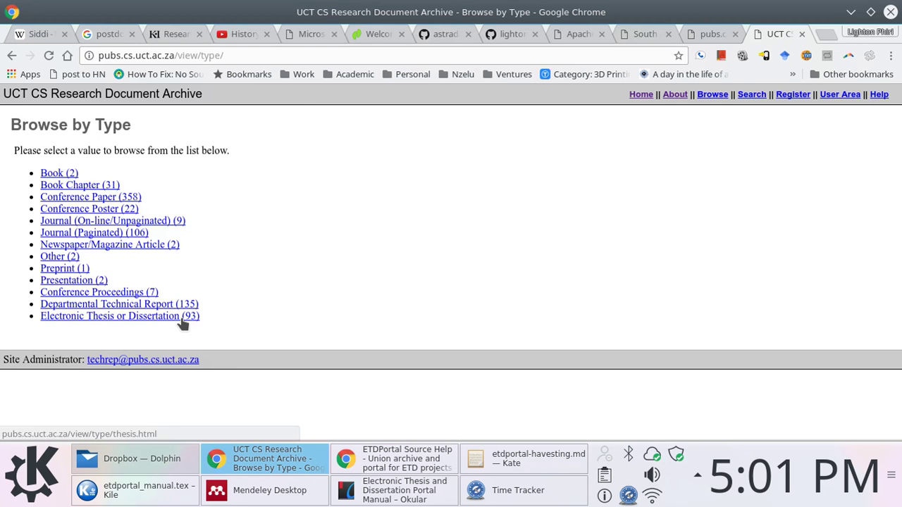
# In the drop-down terminal, run pwd and ls in webapps, then cd into harvester/
pyautogui.press('F12')
pyautogui.press('Up')
pyautogui.press('Return')
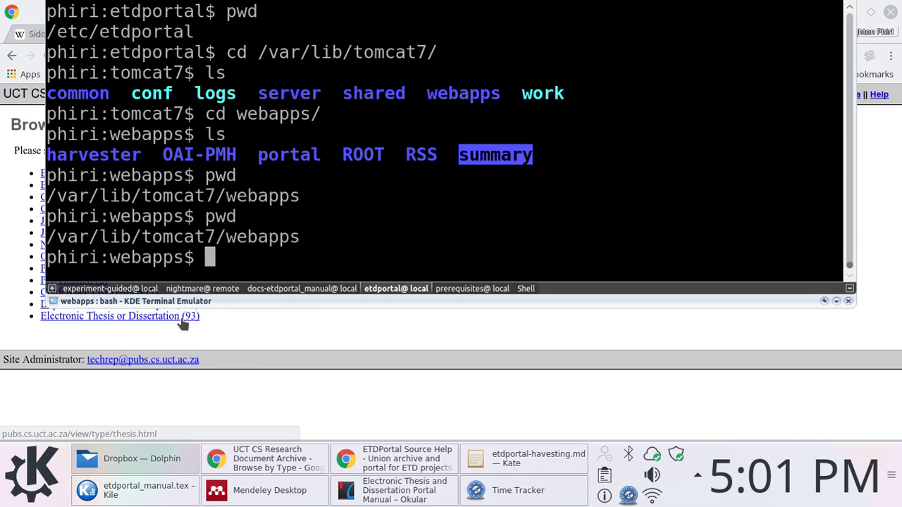
pyautogui.write('c')
pyautogui.press('BackSpace')
pyautogui.write('ls')
pyautogui.press('Return')
pyautogui.write('cd')
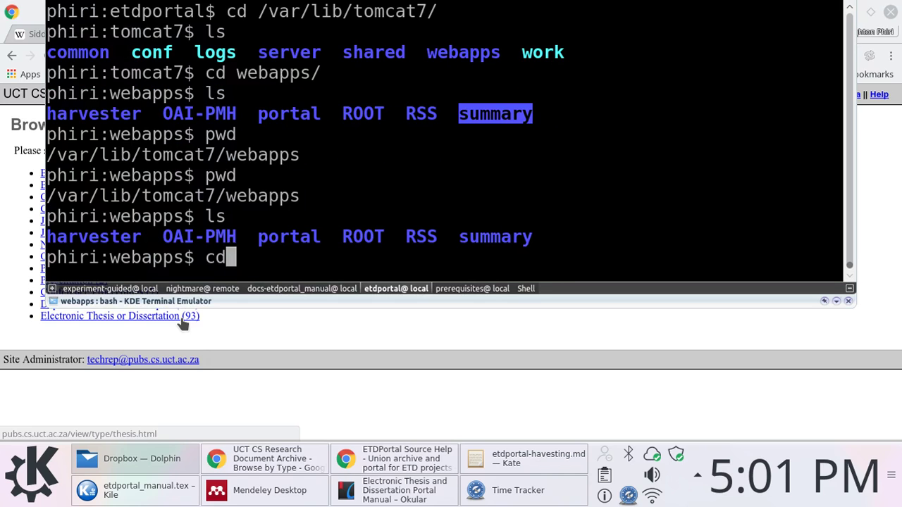
pyautogui.write(' h')
pyautogui.press('Tab')
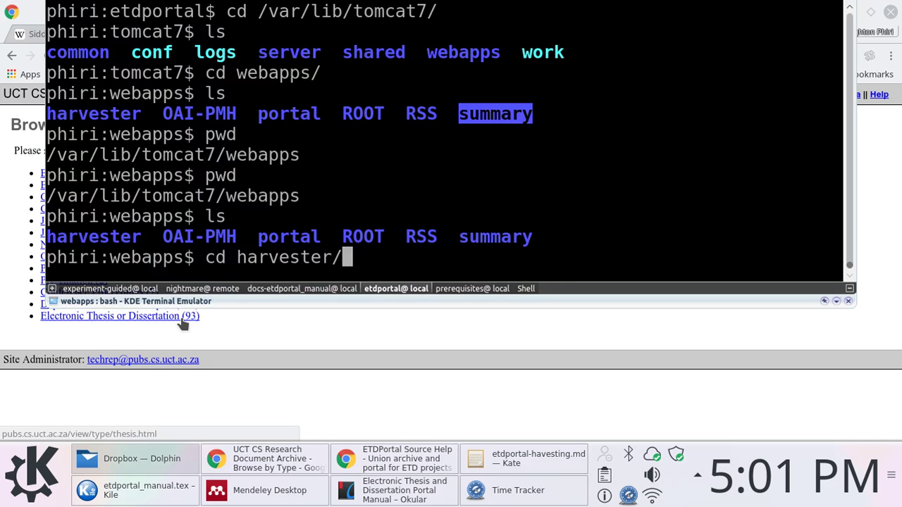
pyautogui.press('Return')
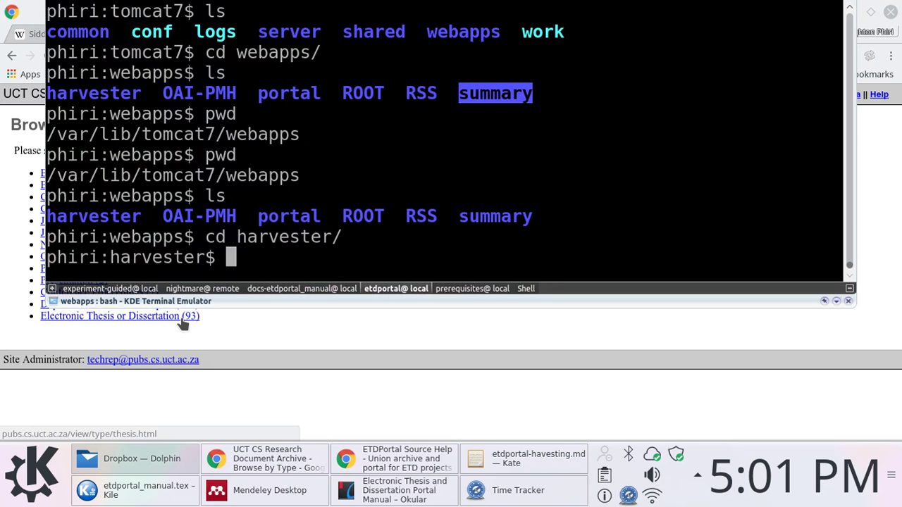
# Scroll the Okular manual to section 4.6 Crontab and select the hourly Harvest.sh entry
pyautogui.click(384, 493)
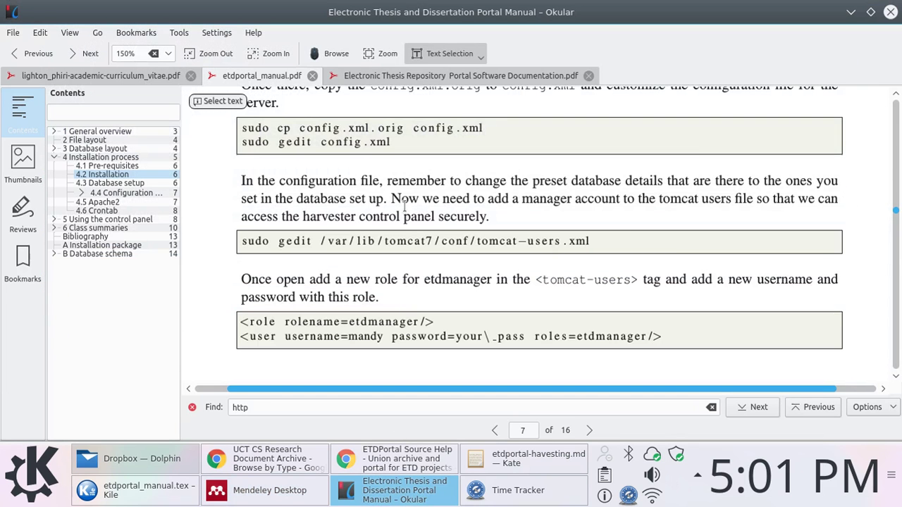
pyautogui.scroll(-2, 408, 204)
pyautogui.scroll(2, 408, 204)
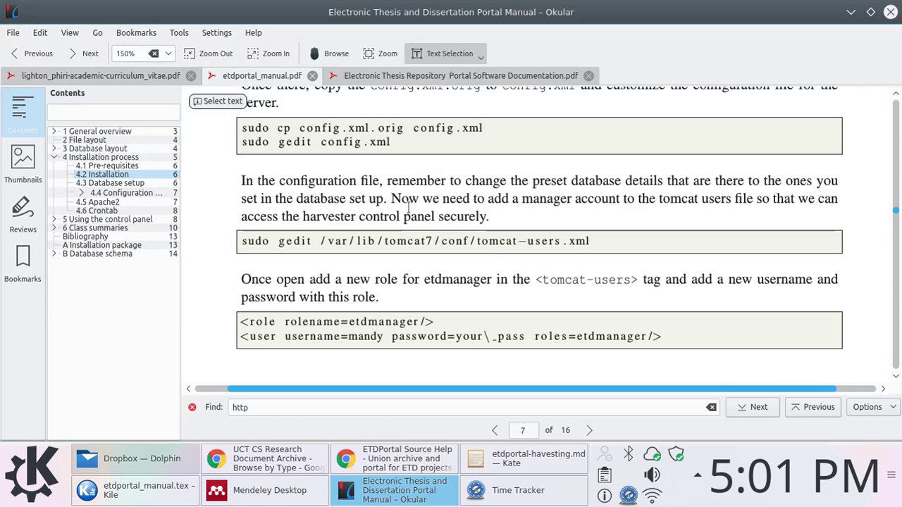
pyautogui.scroll(-3, 408, 204)
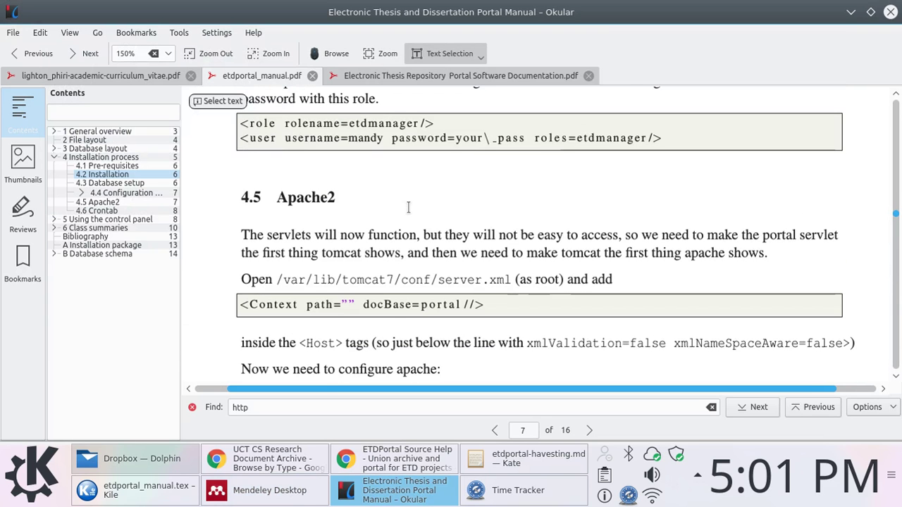
pyautogui.scroll(-10, 408, 207)
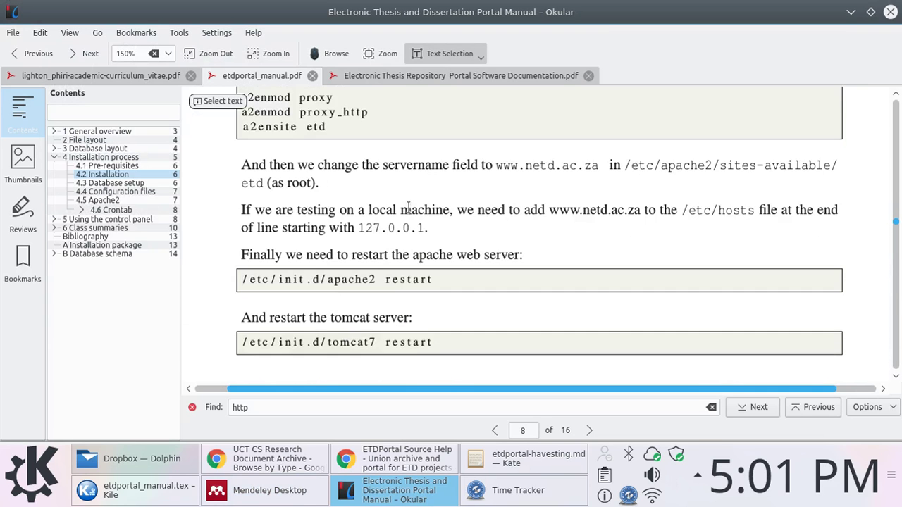
pyautogui.scroll(-4, 408, 206)
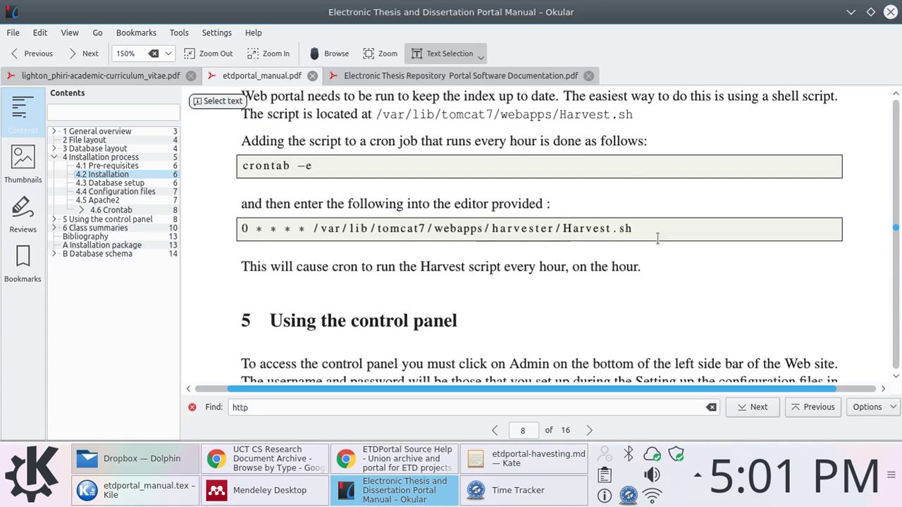
pyautogui.moveTo(658, 230); pyautogui.dragTo(223, 167)
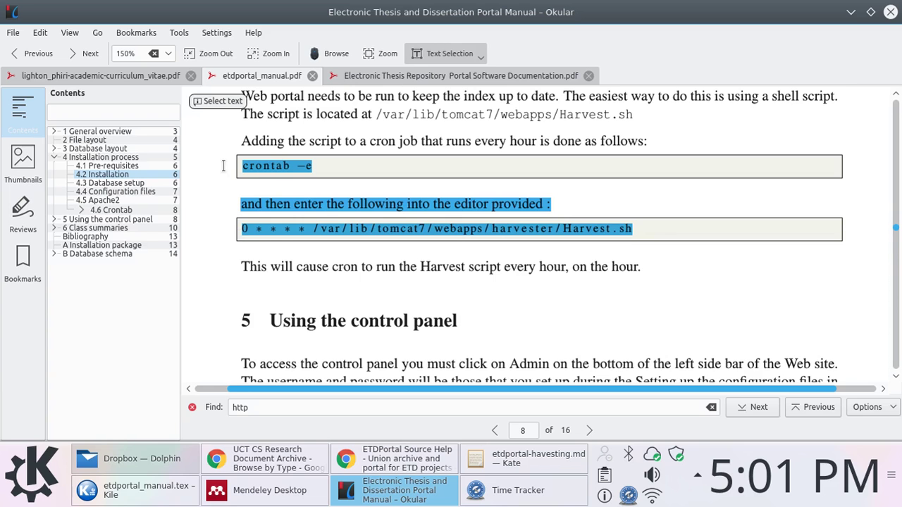
# Run pwd and ls in the harvester folder, then run time ./Harvest.sh
pyautogui.press('F12')
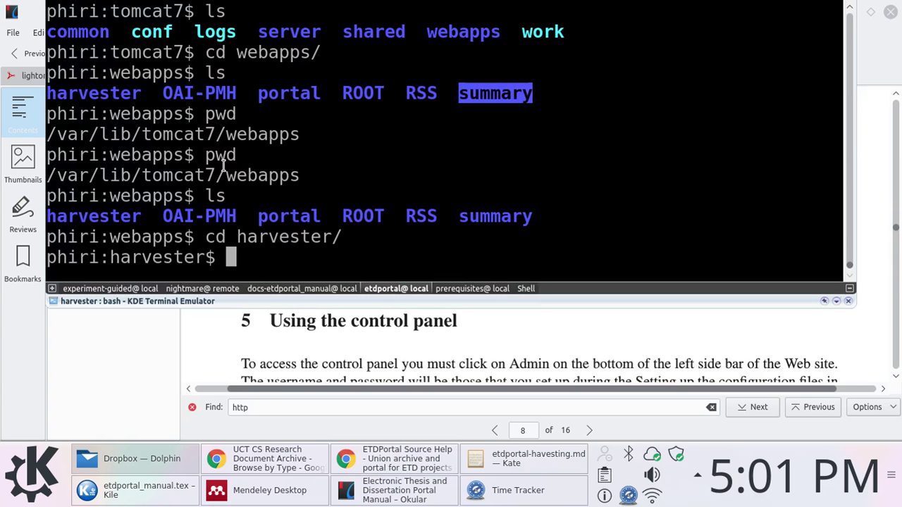
pyautogui.write('pwd')
pyautogui.press('Return')
pyautogui.write('ls')
pyautogui.press('Return')
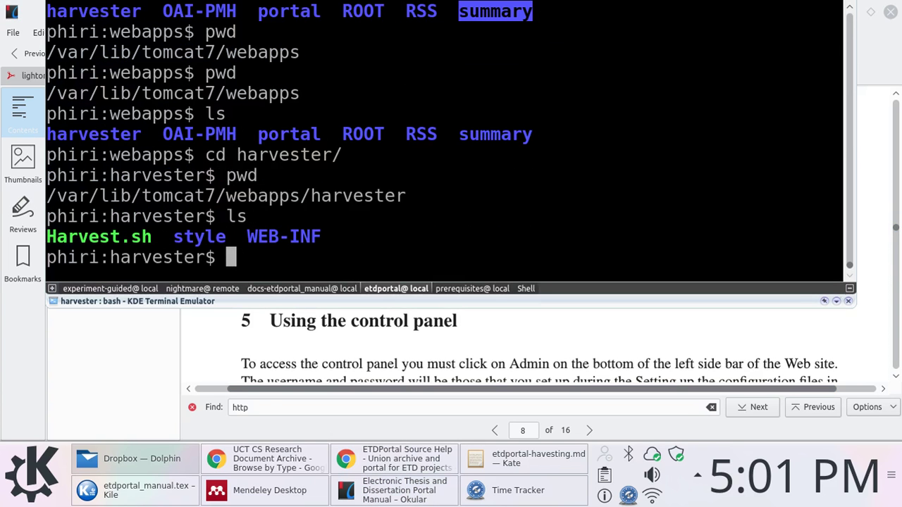
pyautogui.write('./H')
pyautogui.press('Tab')
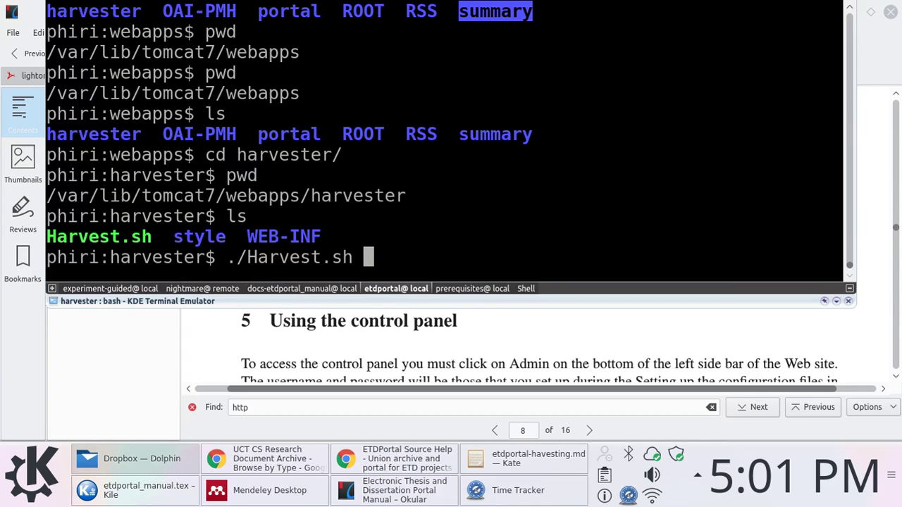
pyautogui.press('Home')
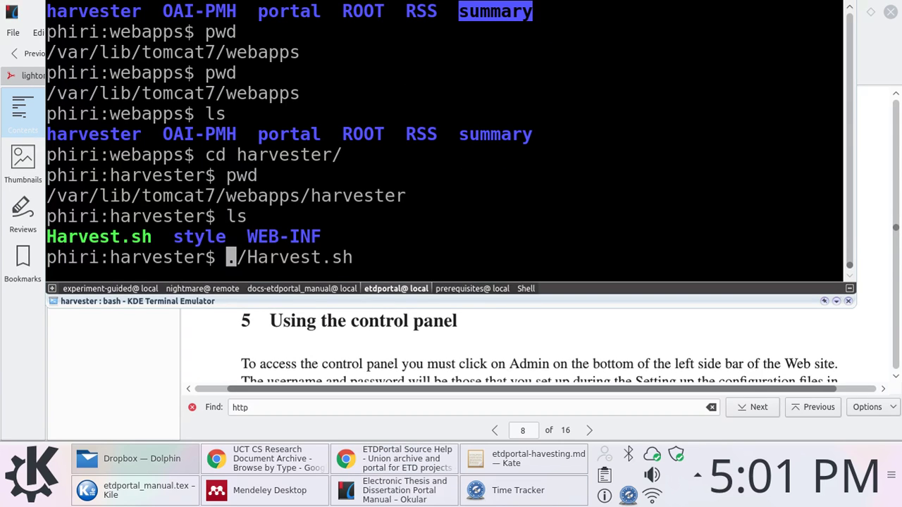
pyautogui.write('time')
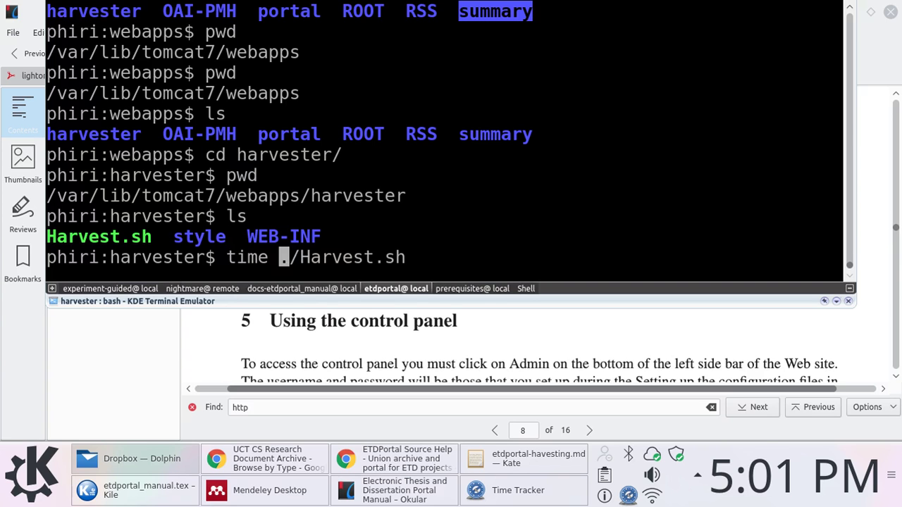
pyautogui.press('Return')
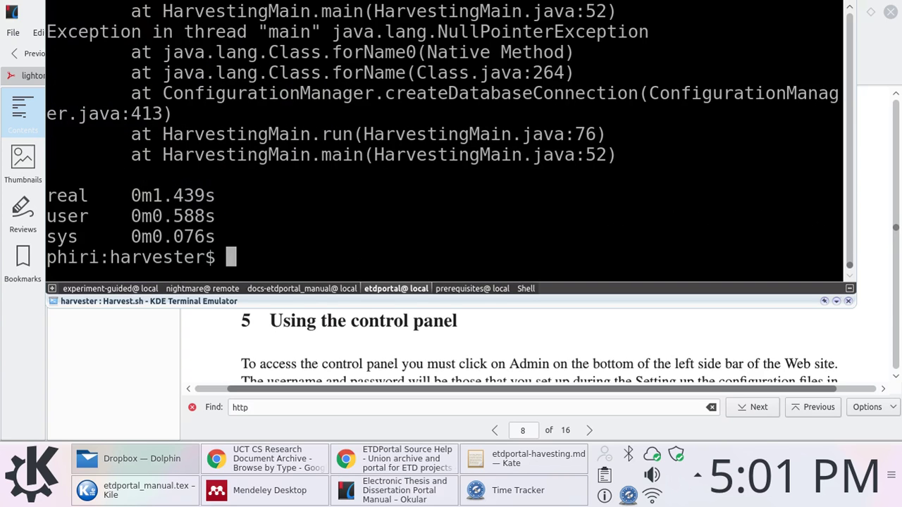
# Rerun the harvest as sudo time ./Harvest.sh after the NullPointerException failure
pyautogui.press('Up')
pyautogui.press('Home')
pyautogui.write('sudo')
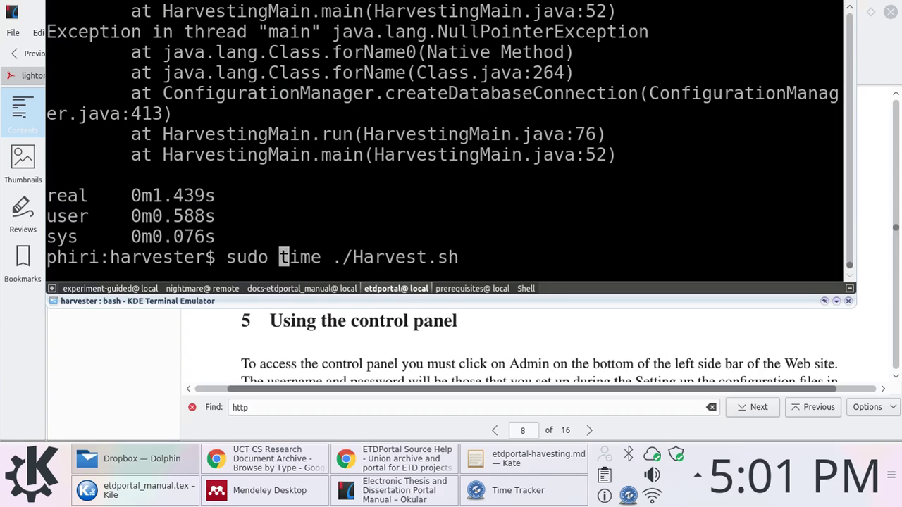
pyautogui.press('Return')
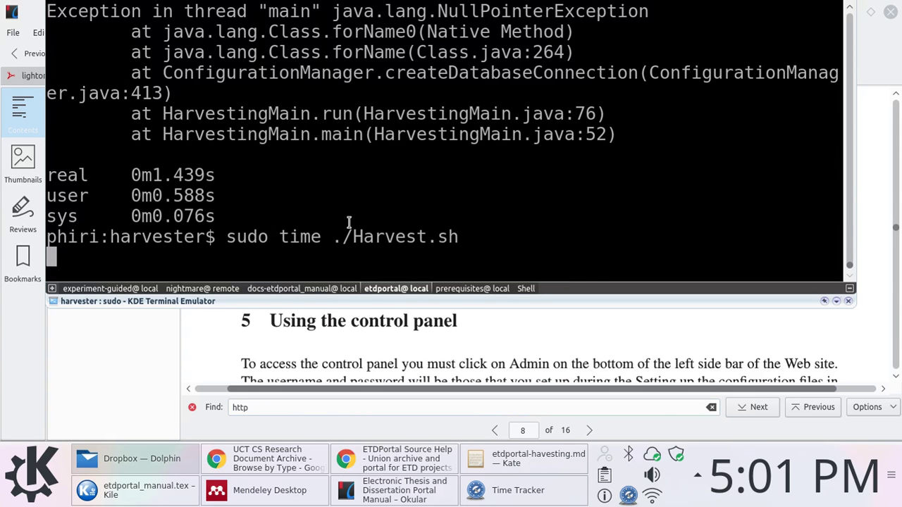
# Bring the harvesting notes forward in Kate and review the EPrints and DSpace entries
pyautogui.press('F12')
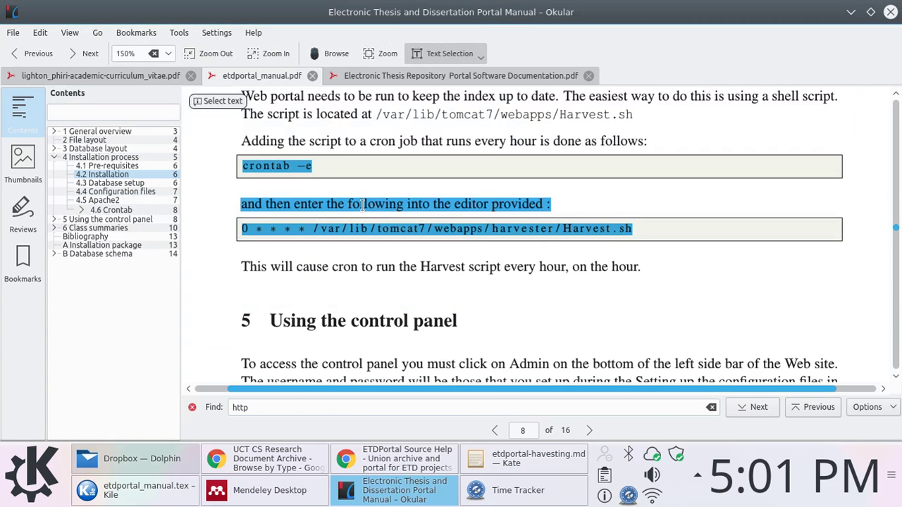
pyautogui.click(506, 457)
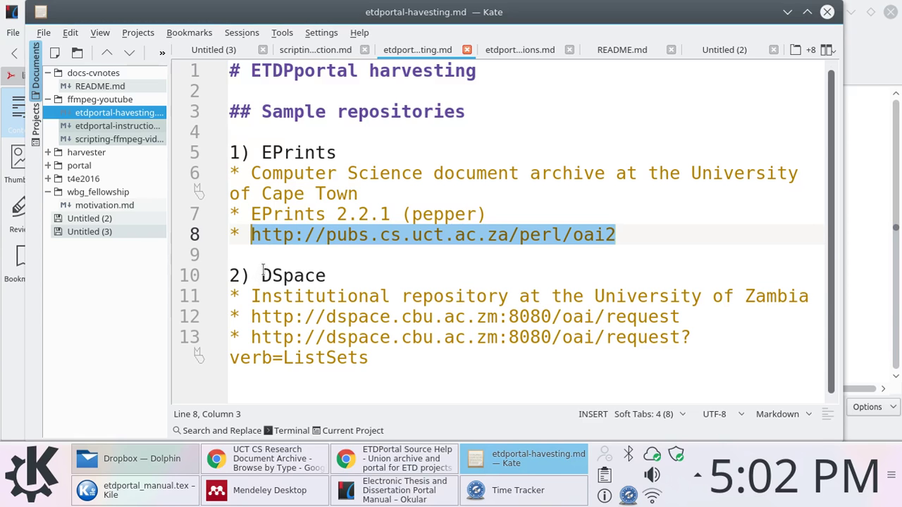
pyautogui.click(260, 274)
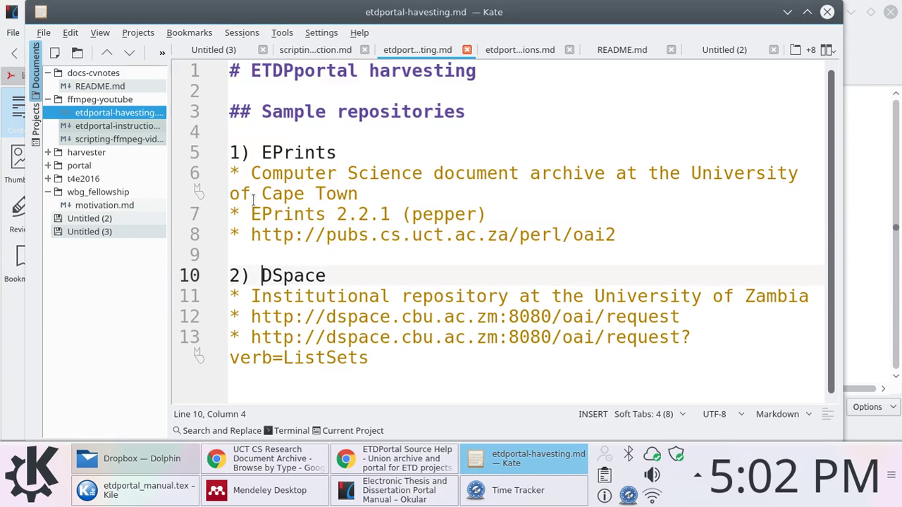
pyautogui.keyDown('shift'); pyautogui.click(325, 275); pyautogui.keyUp('shift')
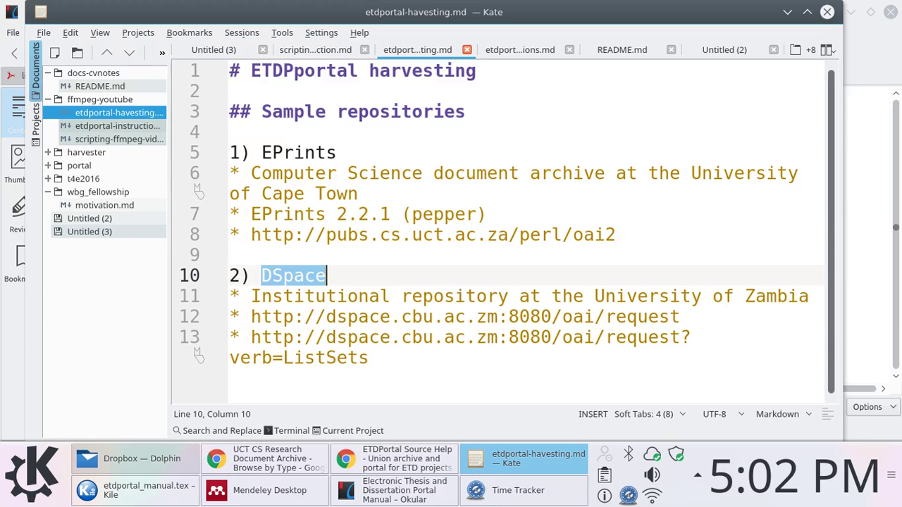
pyautogui.doubleClick(282, 151)
pyautogui.doubleClick(296, 275)
pyautogui.click(254, 316)
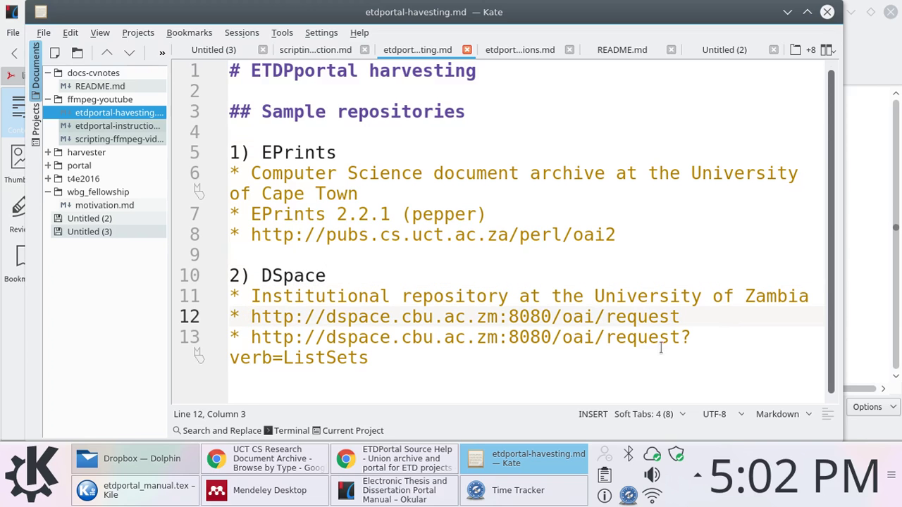
pyautogui.moveTo(373, 360); pyautogui.dragTo(248, 338)
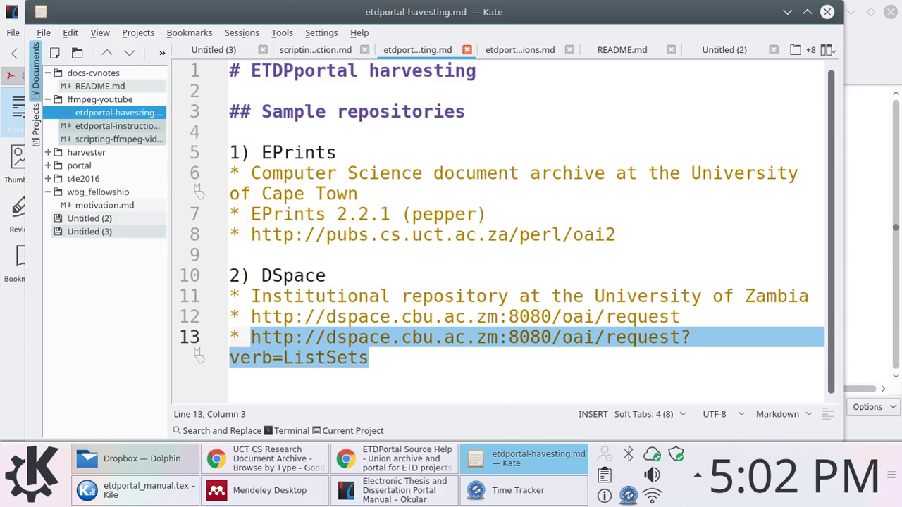
pyautogui.click(338, 336)
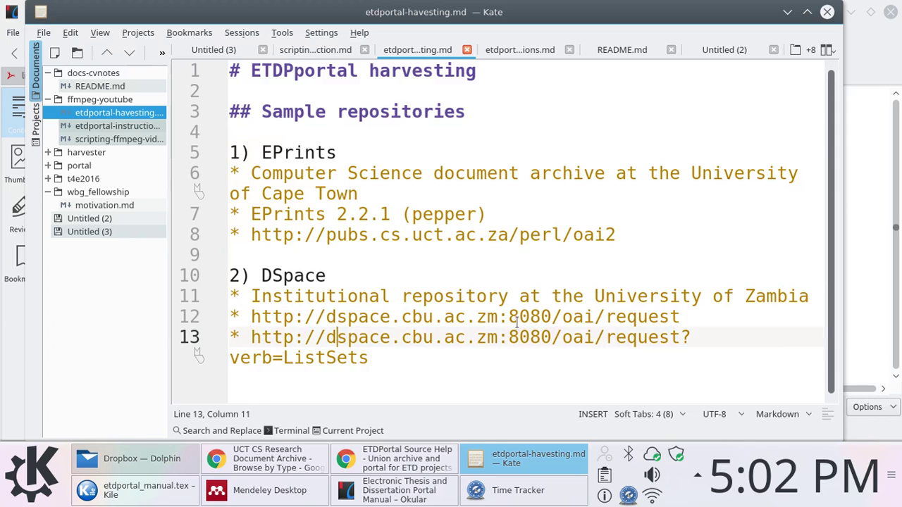
pyautogui.moveTo(552, 316); pyautogui.dragTo(246, 317)
pyautogui.hotkey('ctrl', 'c')
# Load dspace.cbu.ac.zm:8080/jspui in a new Chrome tab, then drop down the harvest terminal
pyautogui.click(296, 459)
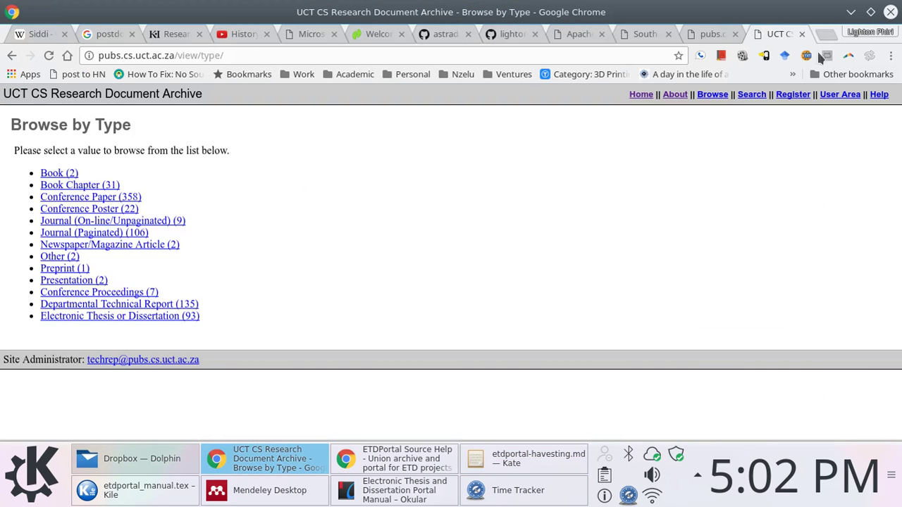
pyautogui.click(825, 33)
pyautogui.hotkey('ctrl', 'v')
pyautogui.press('Return')
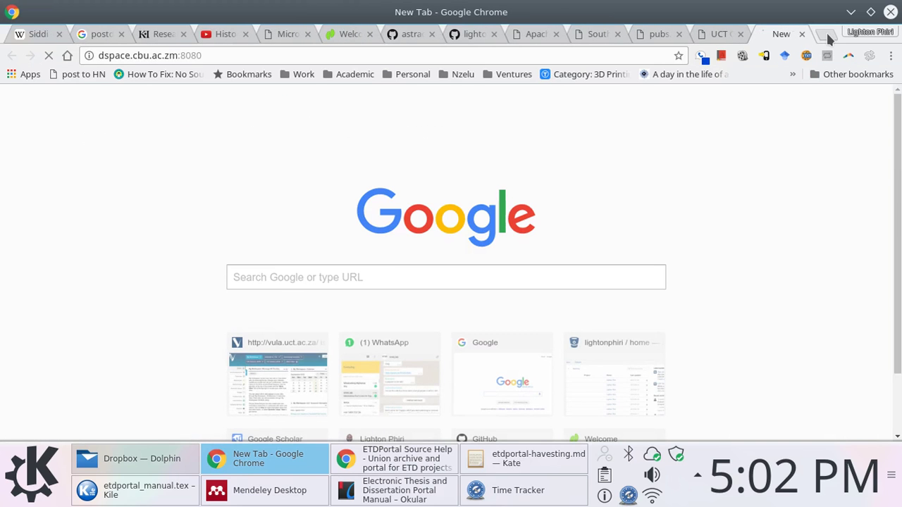
pyautogui.click(238, 56)
pyautogui.write('/js')
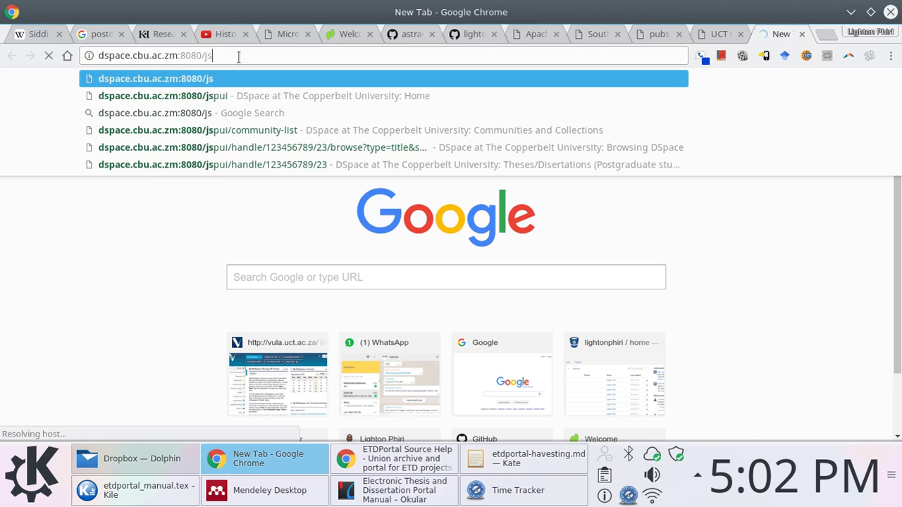
pyautogui.write('pui')
pyautogui.press('Return')
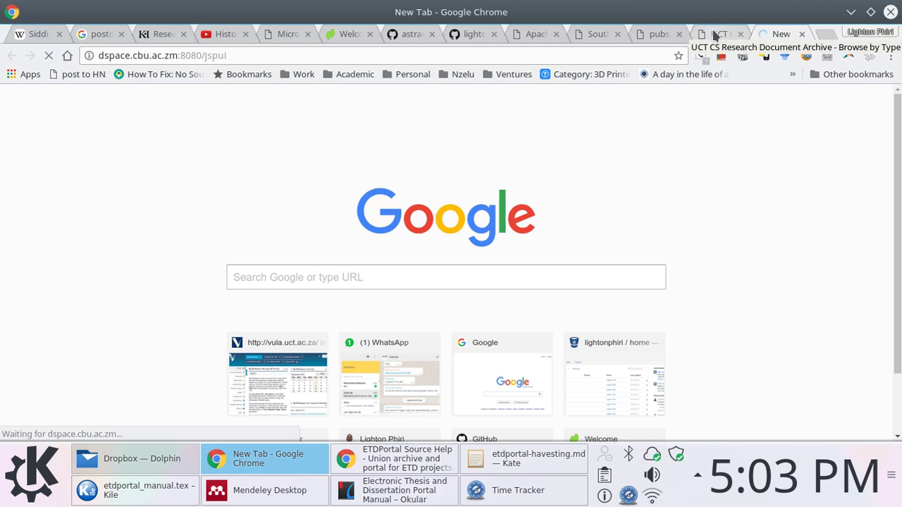
pyautogui.press('F12')
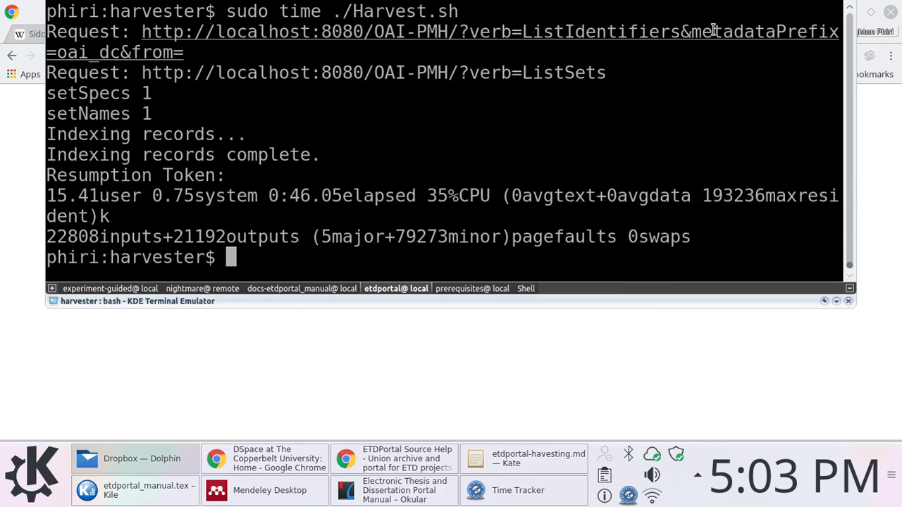
# Review the finished harvest output and highlight its 'Indexing records' line, with the EPrints ListSets tab behind
pyautogui.press('Return')
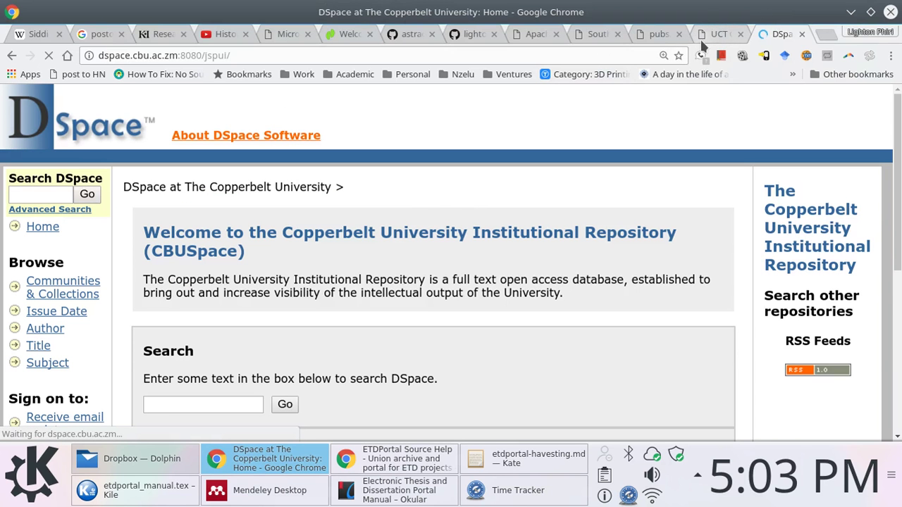
pyautogui.press('F12')
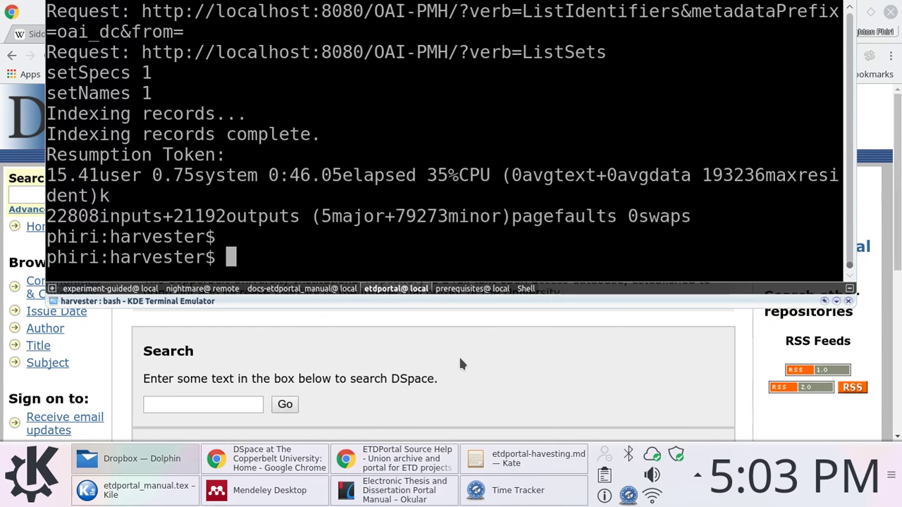
pyautogui.press('F12')
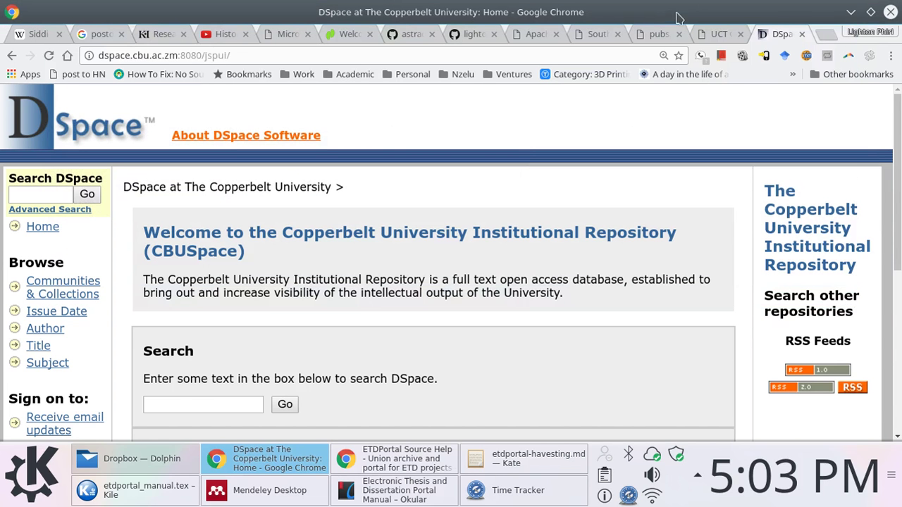
pyautogui.click(659, 33)
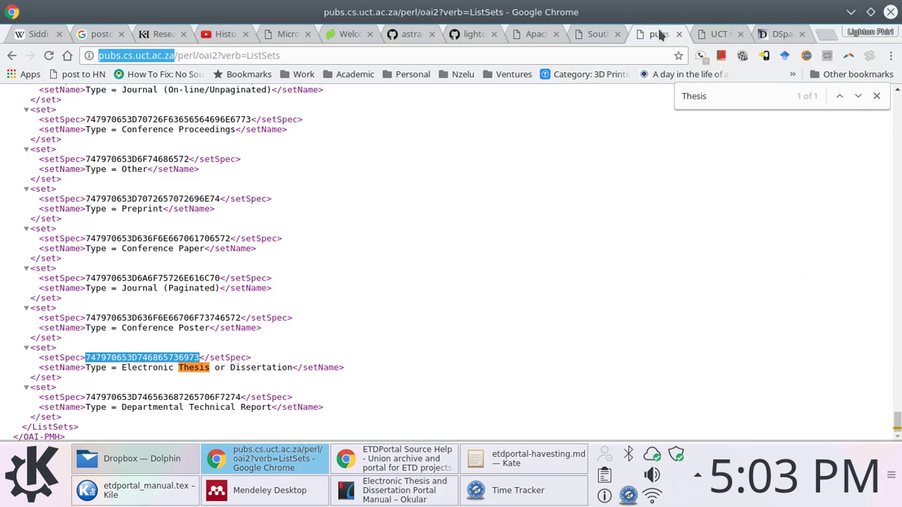
pyautogui.press('F12')
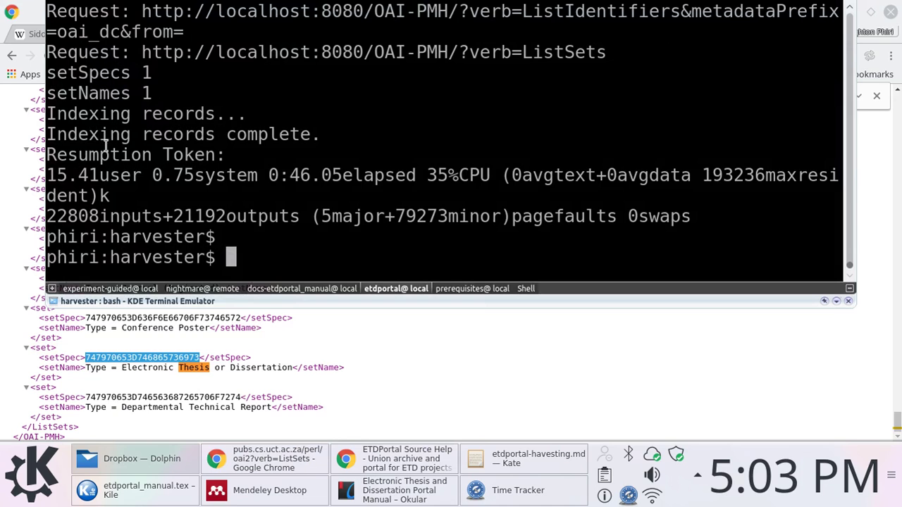
pyautogui.moveTo(226, 113); pyautogui.dragTo(43, 116)
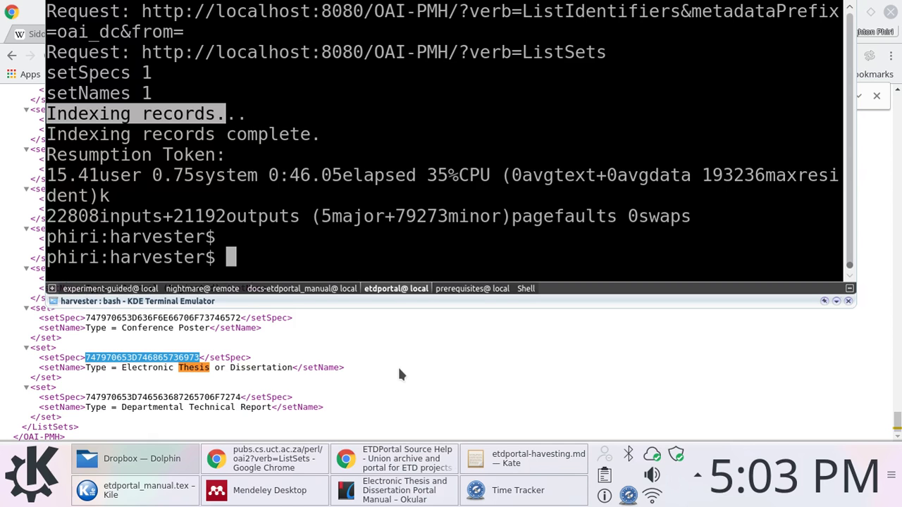
# Refresh the Harvester Control Panel's repository list and confirm EPrints@ CS.UCT harvested 94 records
pyautogui.click(399, 370)
pyautogui.click(570, 39)
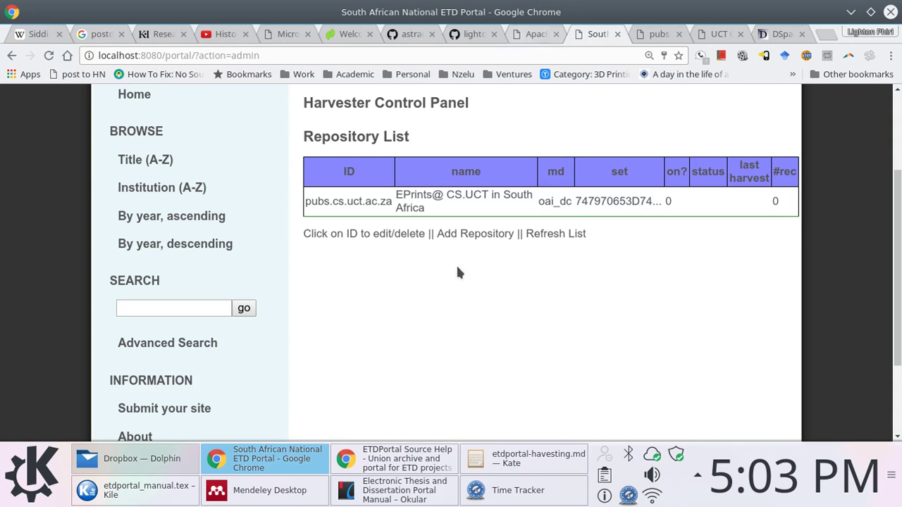
pyautogui.click(543, 233)
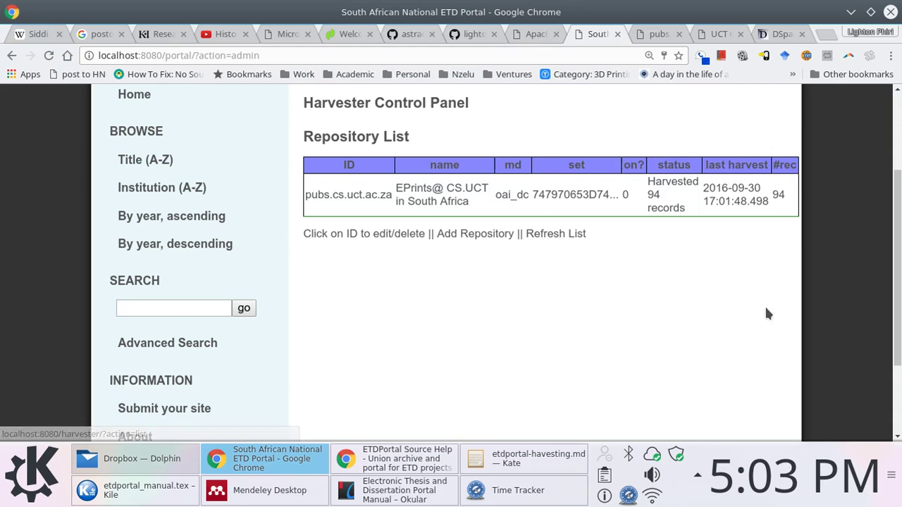
pyautogui.moveTo(647, 194); pyautogui.dragTo(764, 203)
pyautogui.scroll(1, 482, 323)
pyautogui.scroll(3, 483, 320)
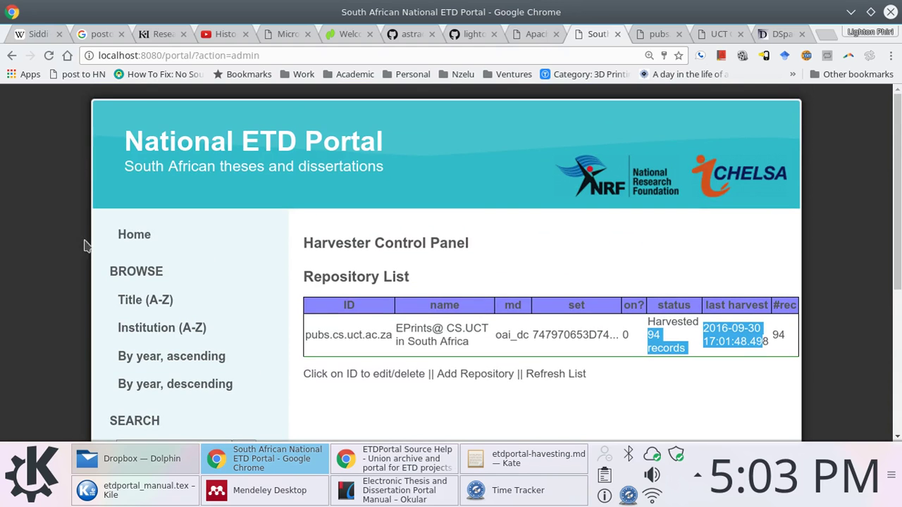
# Go to the portal home page and view recent submissions and the 94-record Collection Statistics
pyautogui.click(136, 235)
pyautogui.scroll(-4, 442, 133)
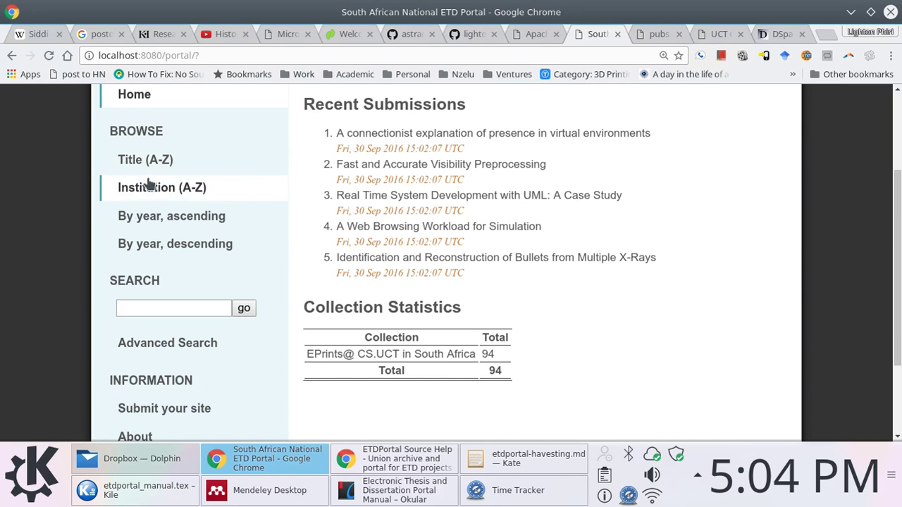
# Search the portal's records for a surname and scroll through the 20 results
pyautogui.click(153, 308)
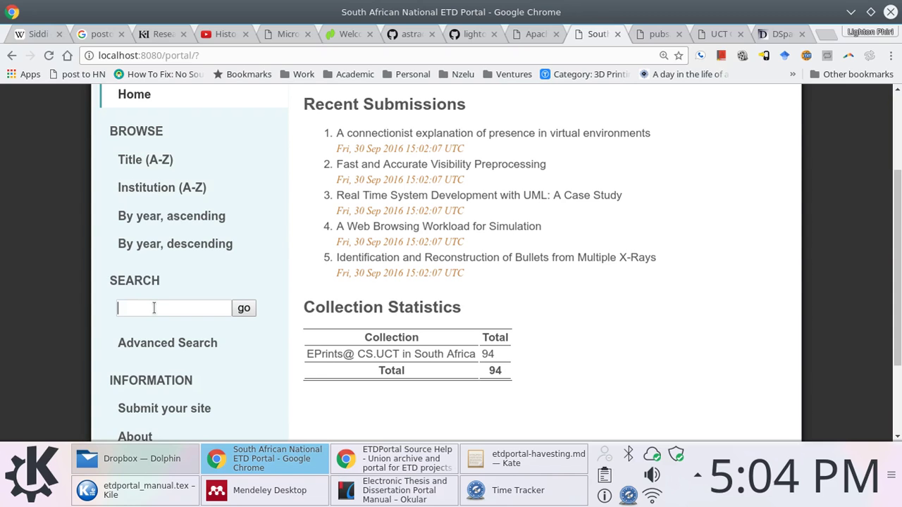
pyautogui.write('phiri')
pyautogui.hotkey('ctrl', 'a')
pyautogui.write('p')
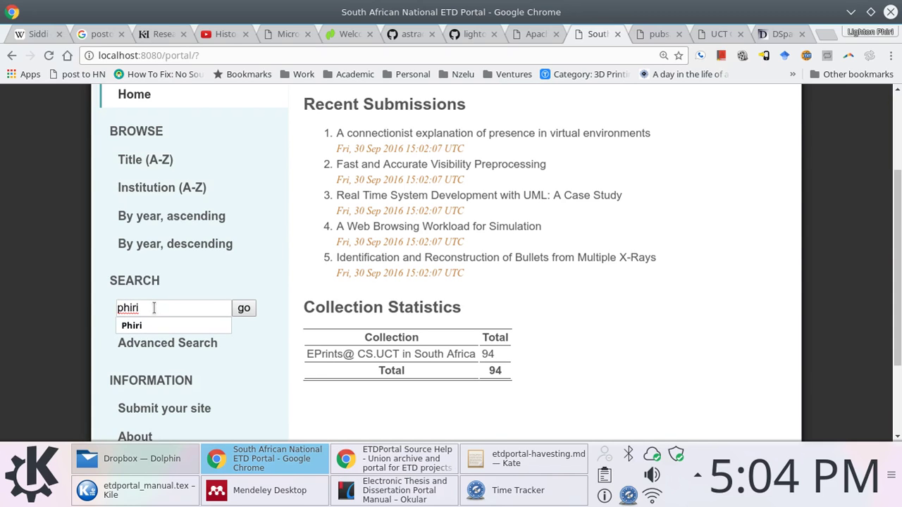
pyautogui.write('hiri')
pyautogui.press('Return')
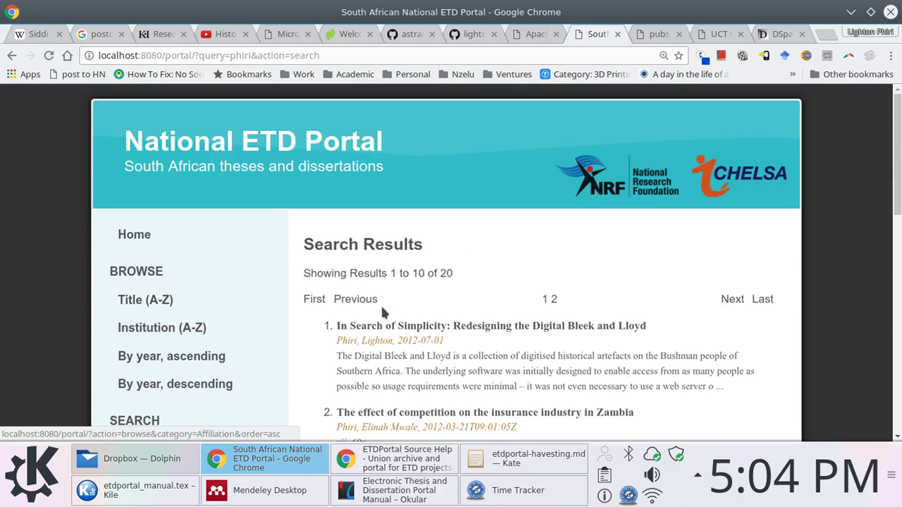
pyautogui.scroll(-5, 594, 193)
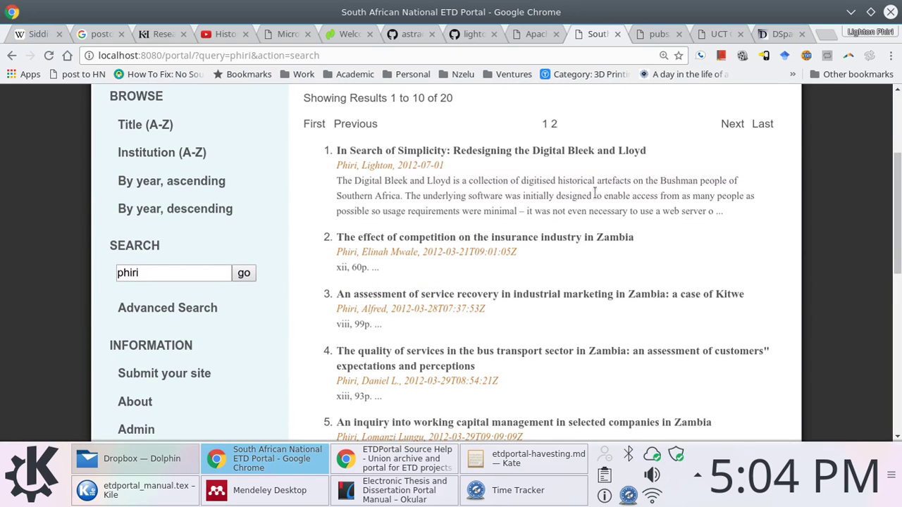
pyautogui.scroll(-4, 594, 194)
pyautogui.scroll(-1, 594, 200)
pyautogui.scroll(2, 594, 200)
pyautogui.scroll(4, 594, 199)
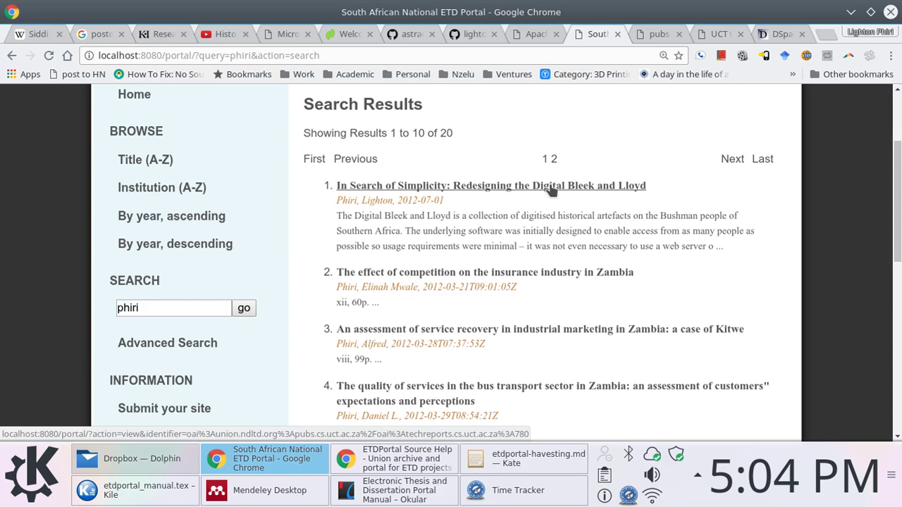
pyautogui.scroll(-10, 550, 190)
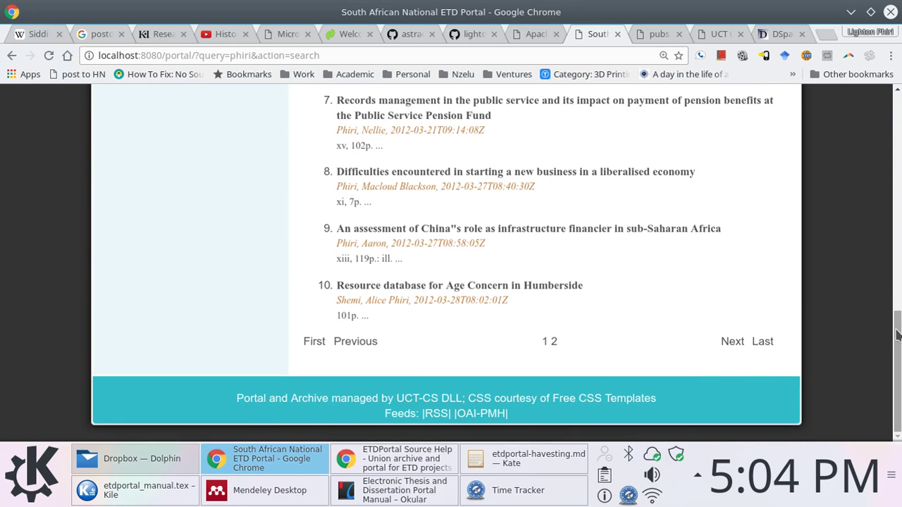
pyautogui.moveTo(899, 334); pyautogui.dragTo(899, 153)
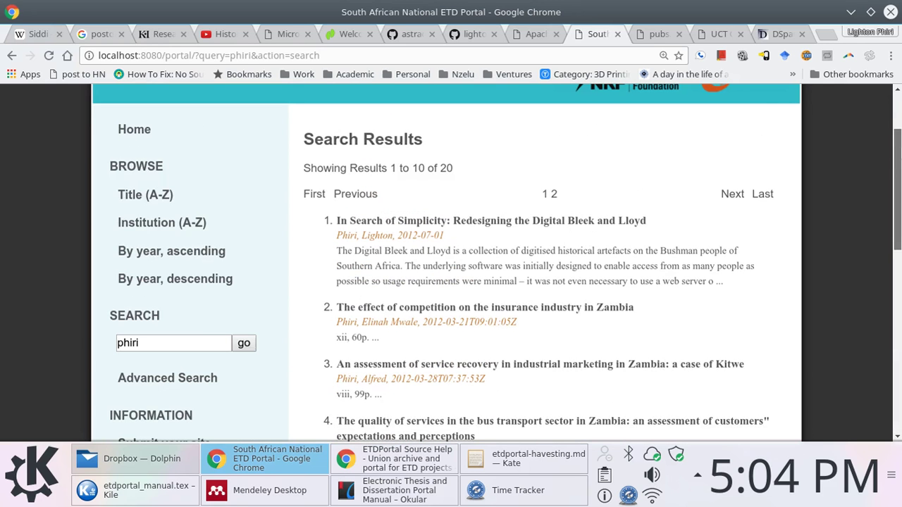
# Browse records by title and by institution, then return home and select the Collection Statistics table
pyautogui.click(152, 200)
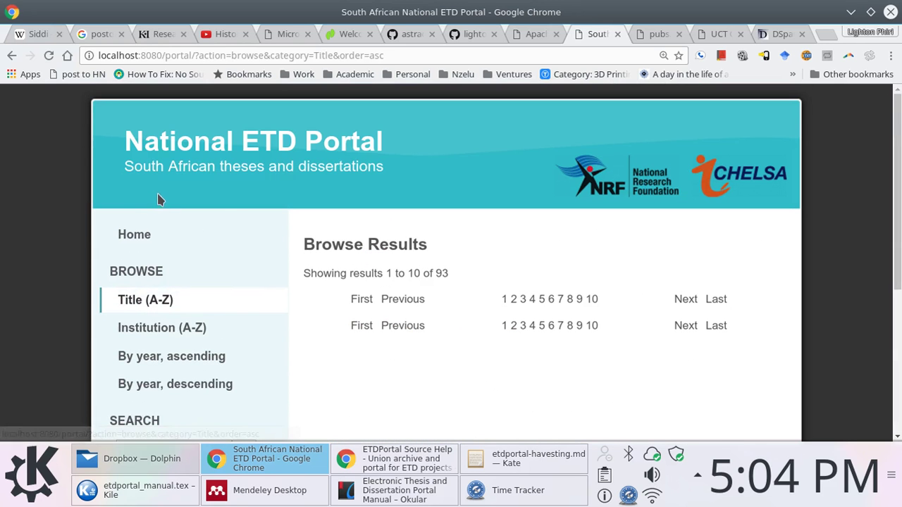
pyautogui.click(186, 333)
pyautogui.scroll(-2, 413, 234)
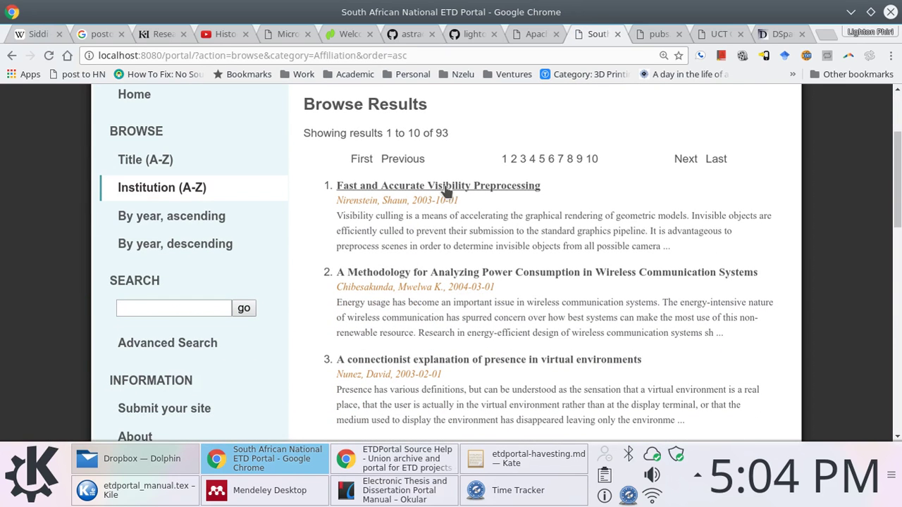
pyautogui.click(140, 102)
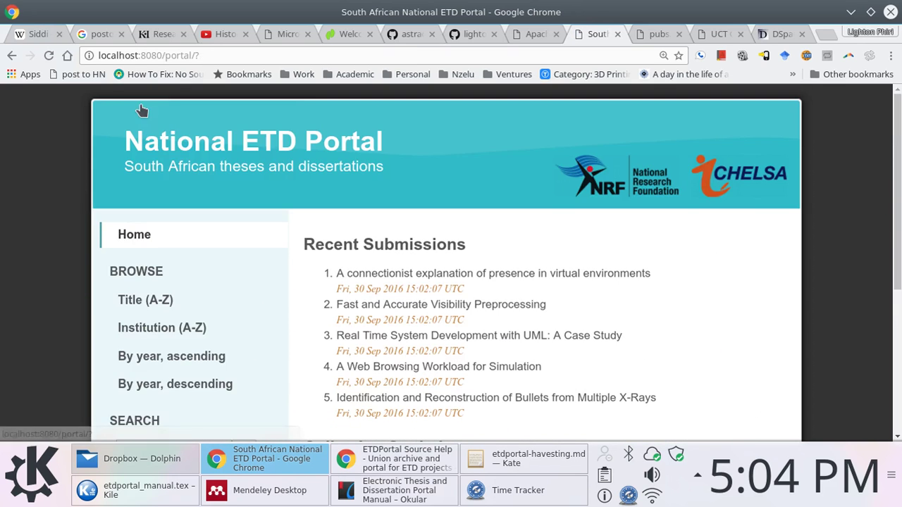
pyautogui.scroll(-3, 510, 261)
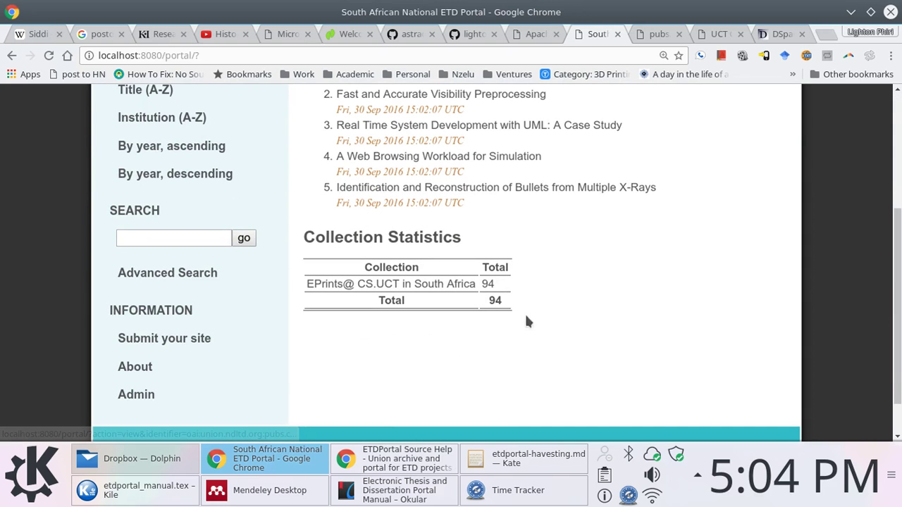
pyautogui.moveTo(523, 310); pyautogui.dragTo(291, 311)
# On the Copperbelt University DSpace site, list all communities and collections
pyautogui.click(571, 226)
pyautogui.click(767, 39)
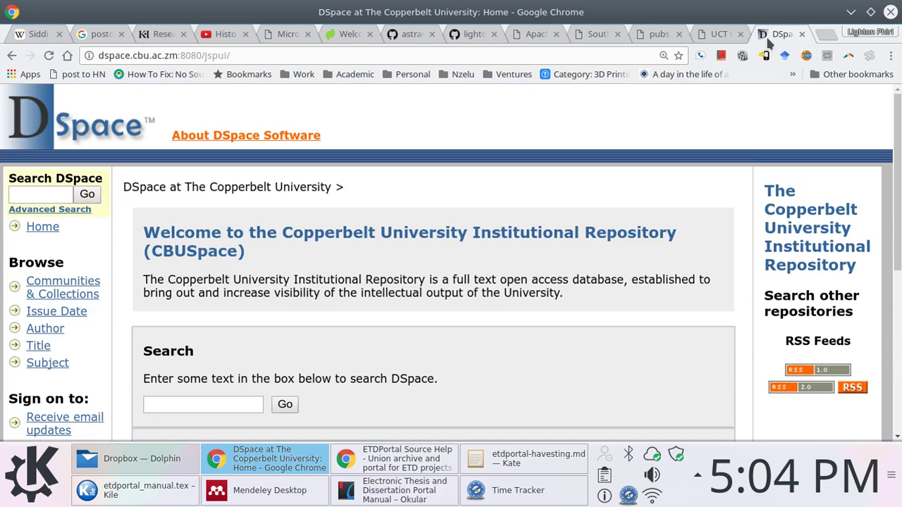
pyautogui.scroll(-2, 373, 298)
pyautogui.scroll(-3, 331, 285)
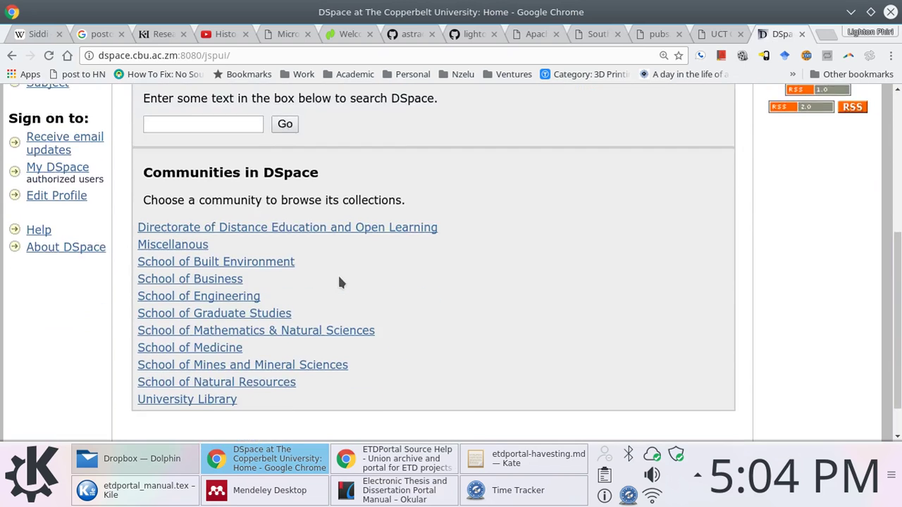
pyautogui.scroll(4, 123, 270)
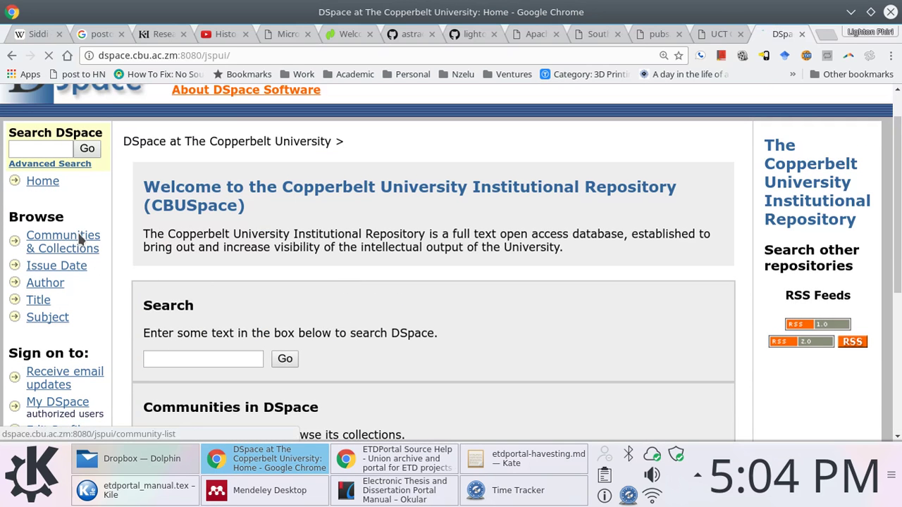
pyautogui.click(94, 245)
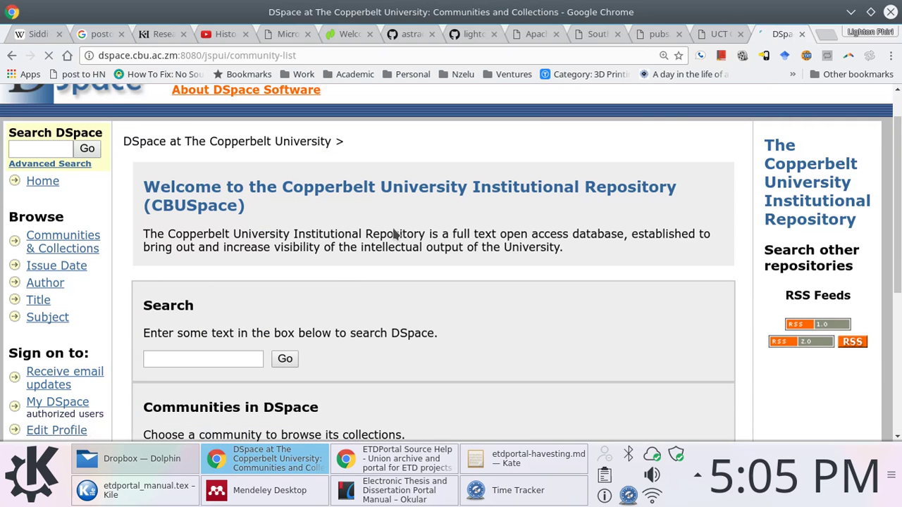
# Open the Theses/Dissertations (Postgraduate students) collection
pyautogui.click(721, 34)
pyautogui.click(769, 32)
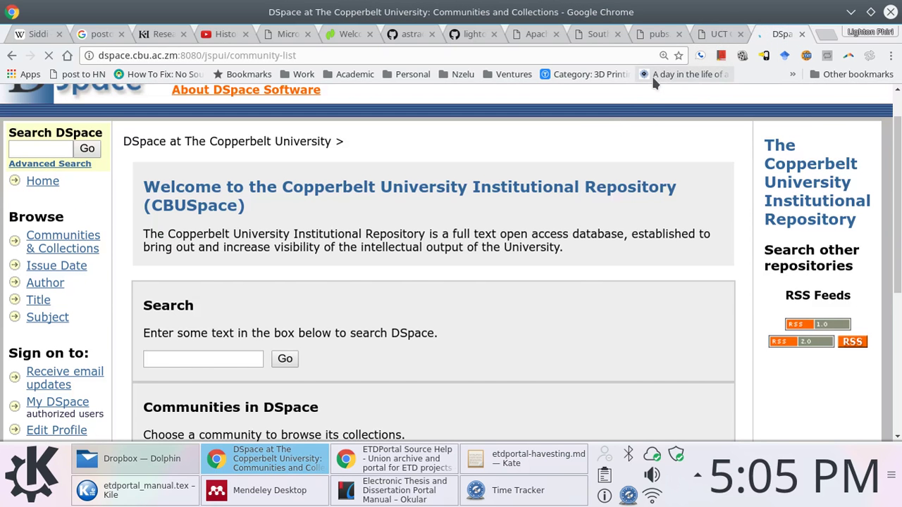
pyautogui.scroll(-5, 398, 295)
pyautogui.scroll(-7, 415, 266)
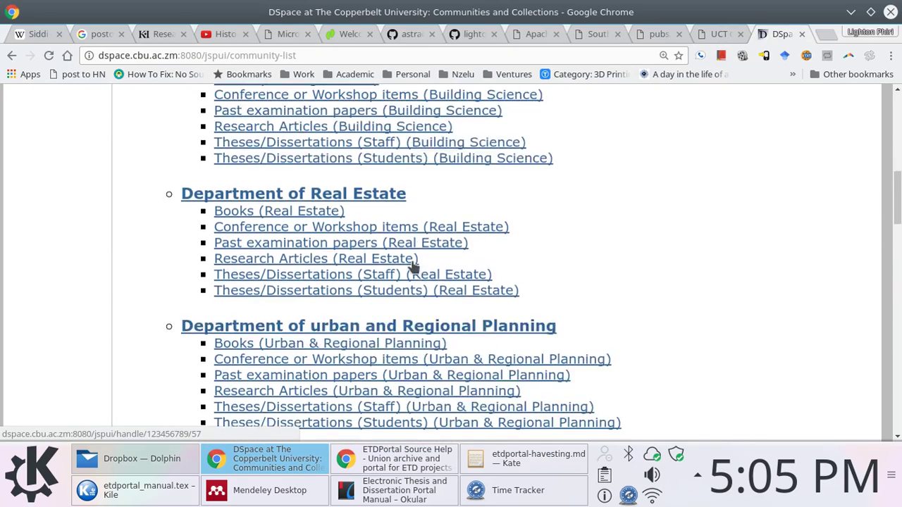
pyautogui.scroll(-4, 415, 267)
pyautogui.scroll(-6, 414, 266)
pyautogui.scroll(-4, 414, 267)
pyautogui.scroll(10, 415, 266)
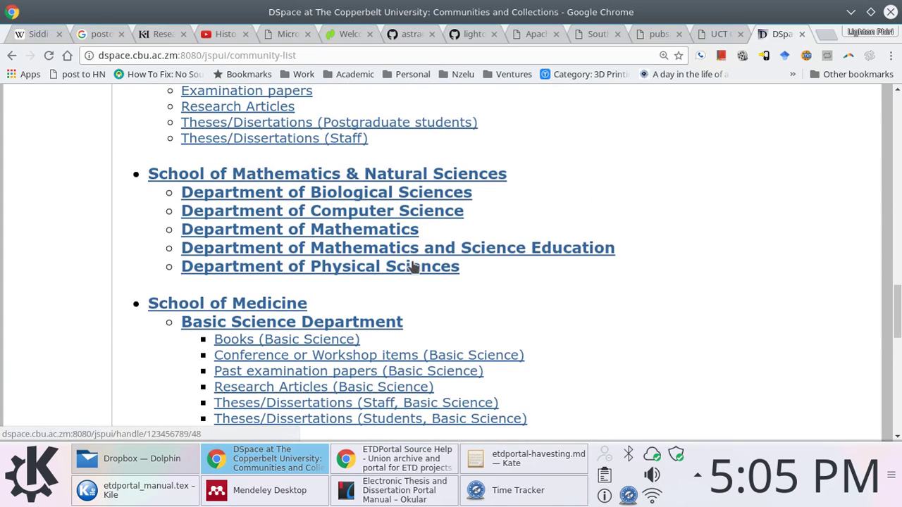
pyautogui.scroll(3, 415, 266)
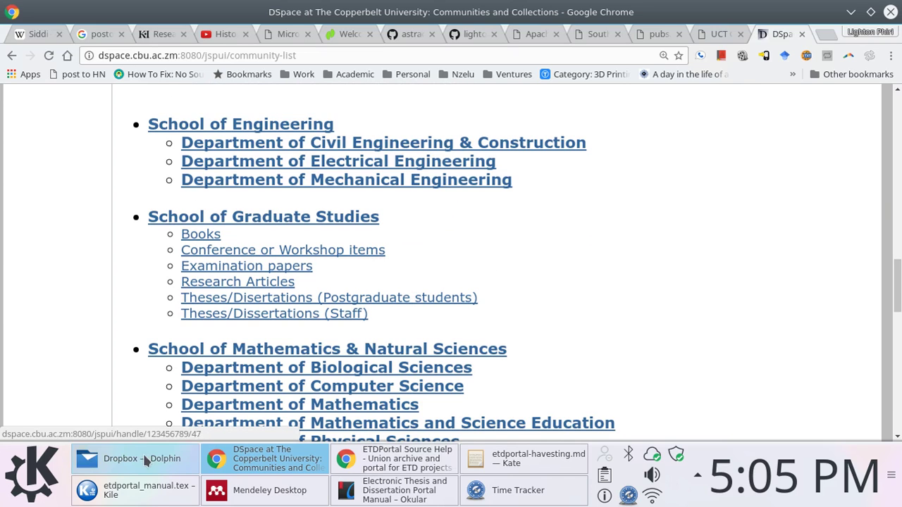
pyautogui.click(413, 299)
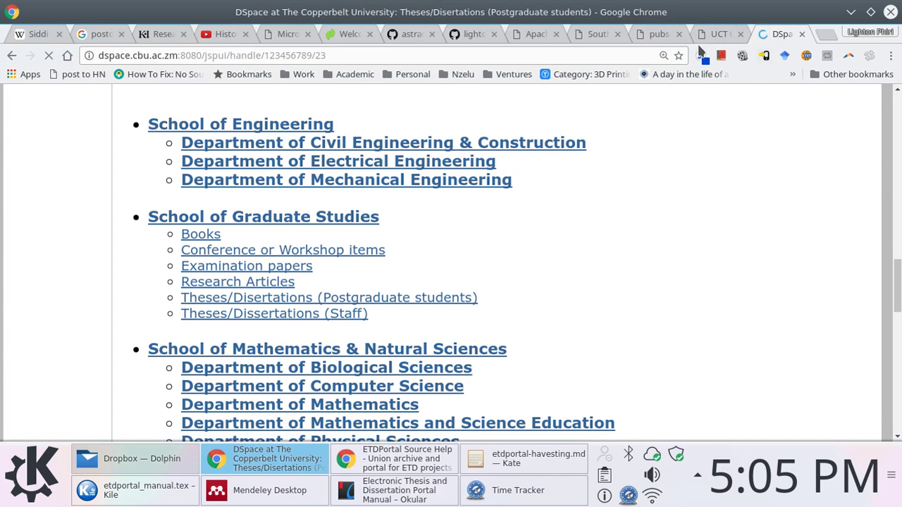
# Copy the DSpace ListSets request address from line 13 of the harvesting notes
pyautogui.click(525, 458)
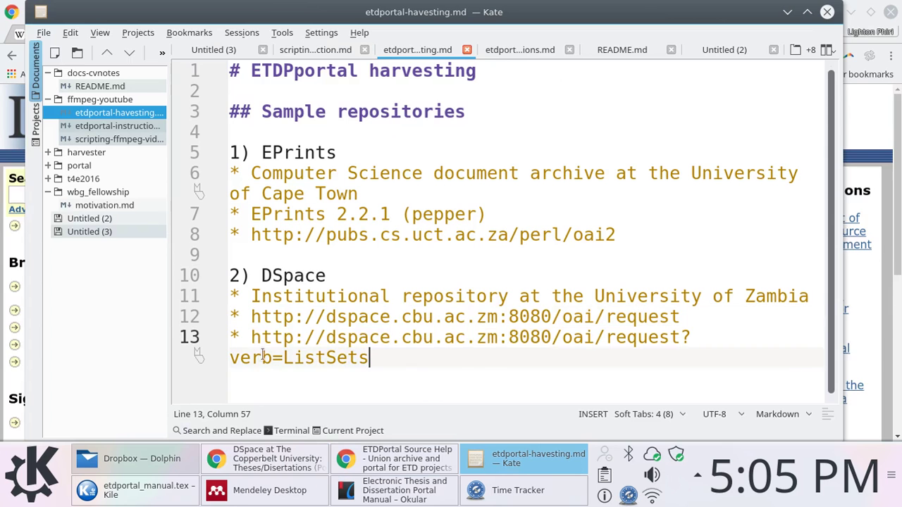
pyautogui.keyDown('shift'); pyautogui.click(250, 337); pyautogui.keyUp('shift')
pyautogui.hotkey('ctrl', 'c')
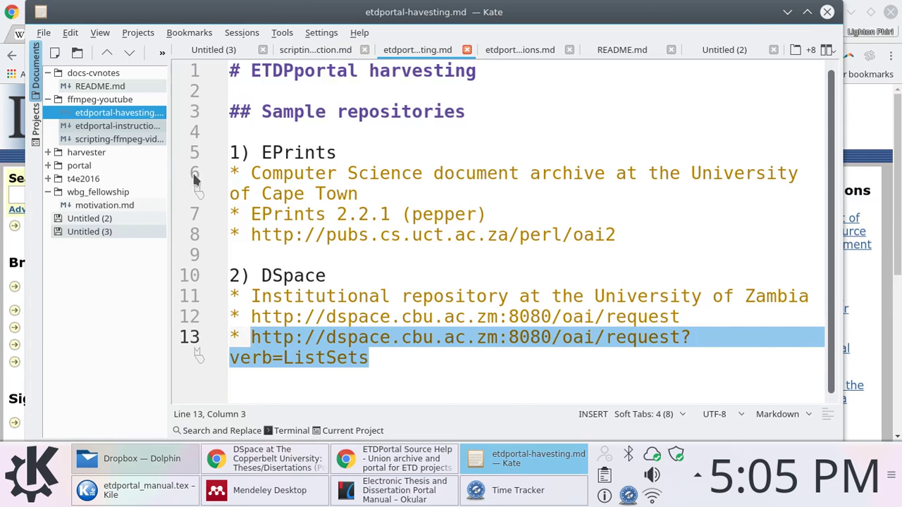
pyautogui.hotkey('alt', 'Tab')
# Load the DSpace ListSets address in a new tab and search the set list for 'Theses'
pyautogui.click(824, 34)
pyautogui.hotkey('ctrl', 'v')
pyautogui.press('Return')
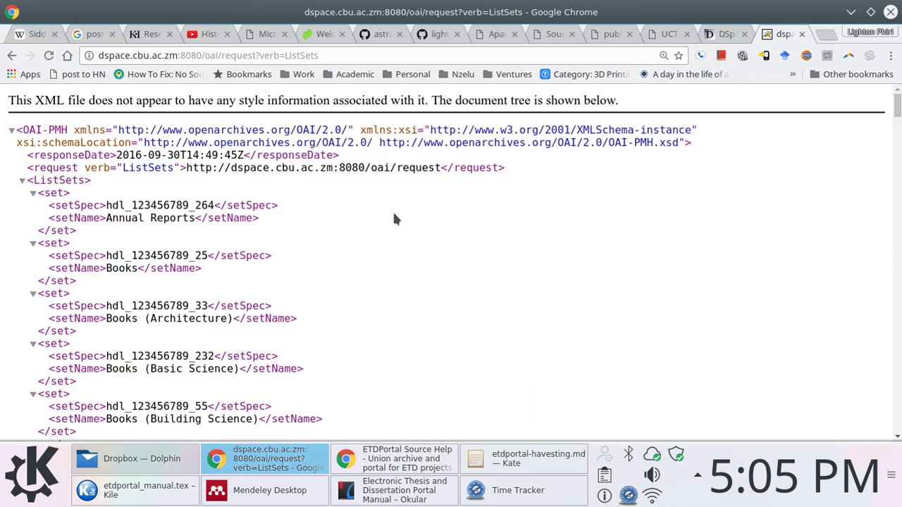
pyautogui.hotkey('ctrl', 'f')
pyautogui.write('Theses')
pyautogui.press('BackSpace')
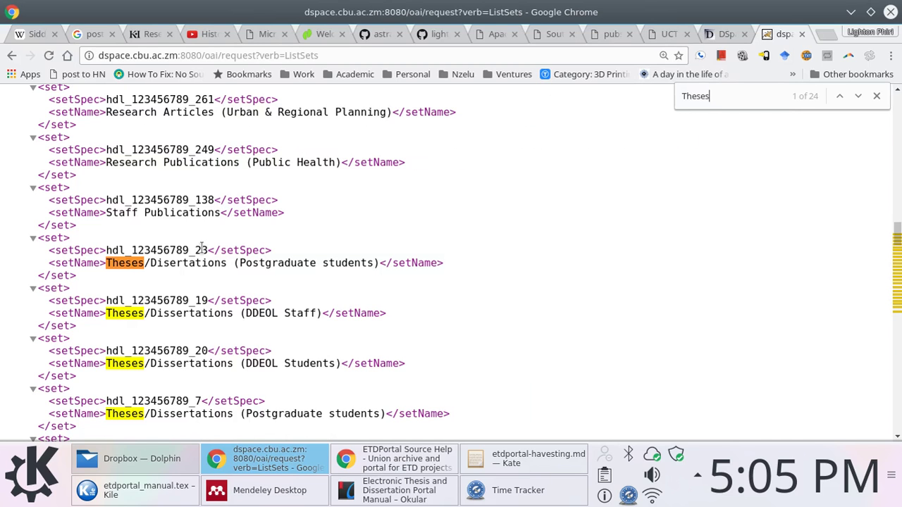
# Select the hdl_123456789_23 set identifier, then compare the DSpace collection, UCT archive and EPrints set list tabs
pyautogui.moveTo(208, 248); pyautogui.dragTo(106, 251)
pyautogui.click(113, 250)
pyautogui.rightClick(117, 248)
pyautogui.press('Escape')
pyautogui.click(726, 34)
pyautogui.click(669, 34)
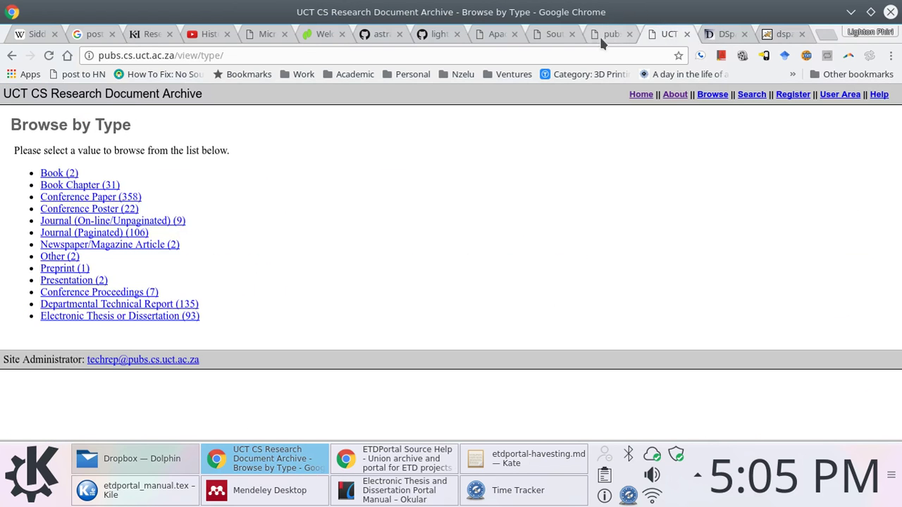
pyautogui.click(601, 33)
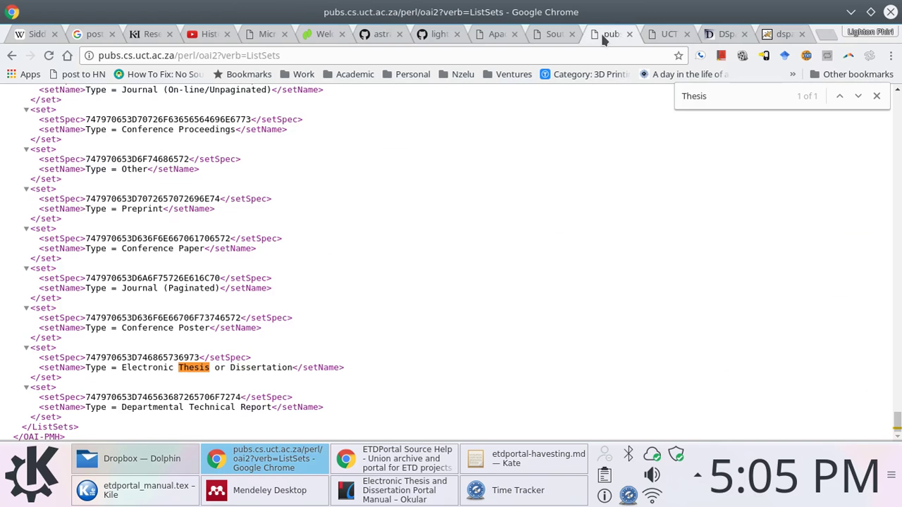
# In the portal's harvester control panel, start adding a new repository
pyautogui.click(549, 35)
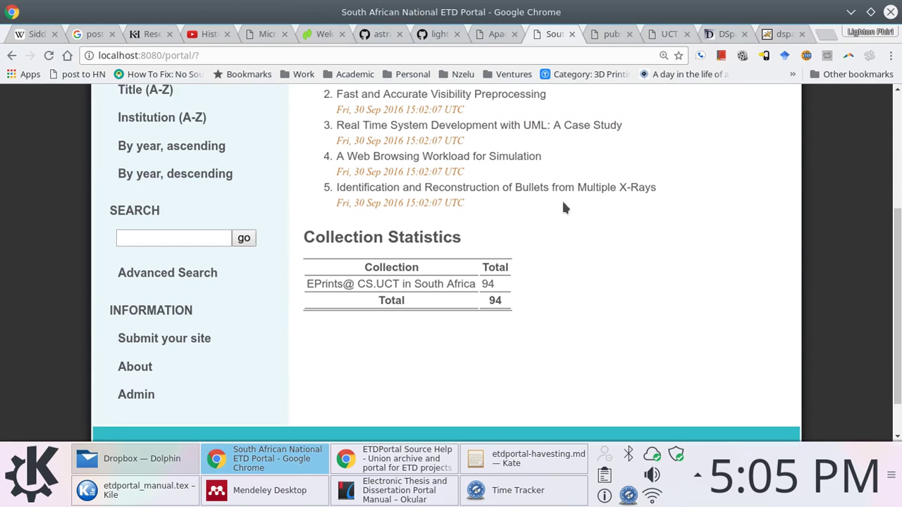
pyautogui.scroll(1, 99, 338)
pyautogui.scroll(-1, 113, 366)
pyautogui.click(134, 396)
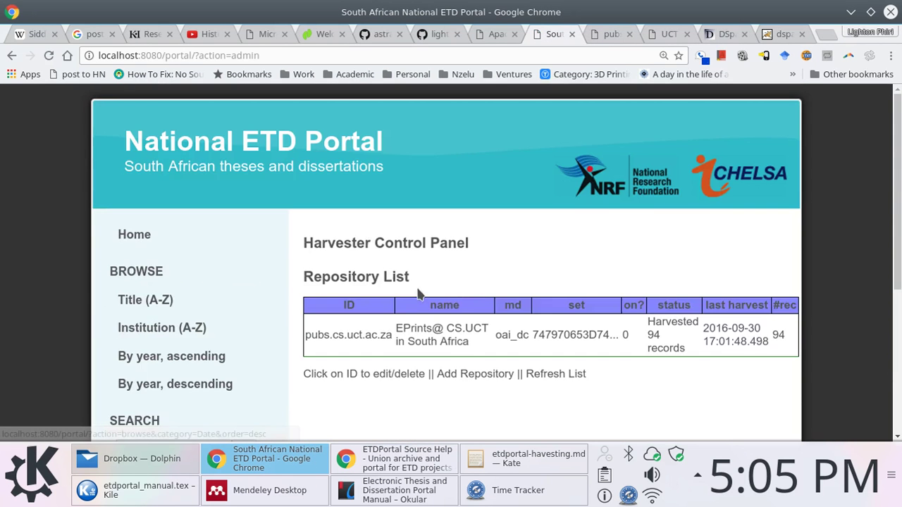
pyautogui.scroll(-3, 419, 293)
pyautogui.click(449, 201)
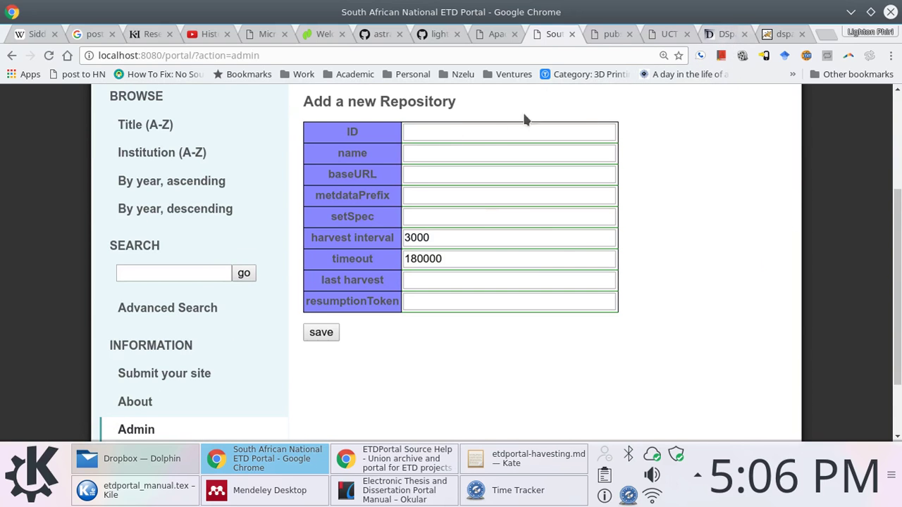
# Fill in repository ID dspace.cbu.ac.zm and name 'DSpace@ CBU in Zambia' from the autofill suggestions
pyautogui.click(478, 137)
pyautogui.write('DSpace')
pyautogui.press('BackSpace')
pyautogui.press('Down')
pyautogui.press('Tab')
pyautogui.write('DS')
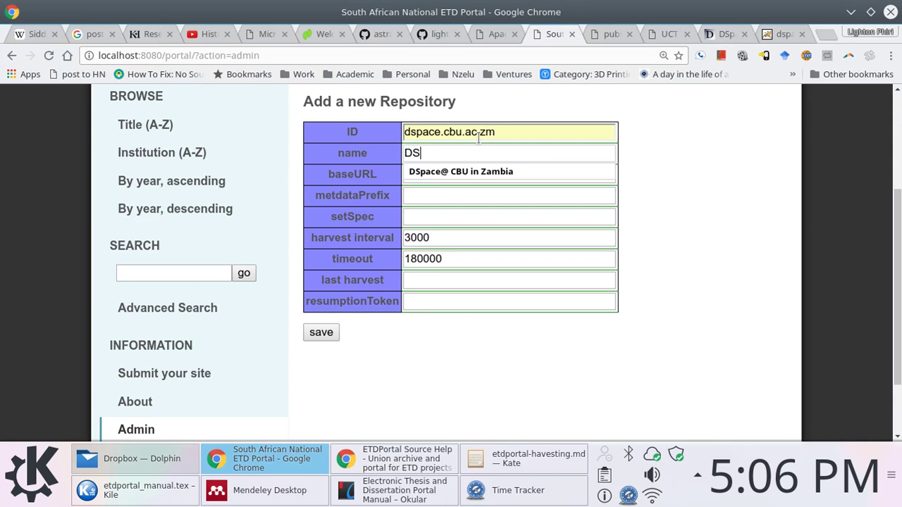
pyautogui.press('Down')
pyautogui.press('Tab')
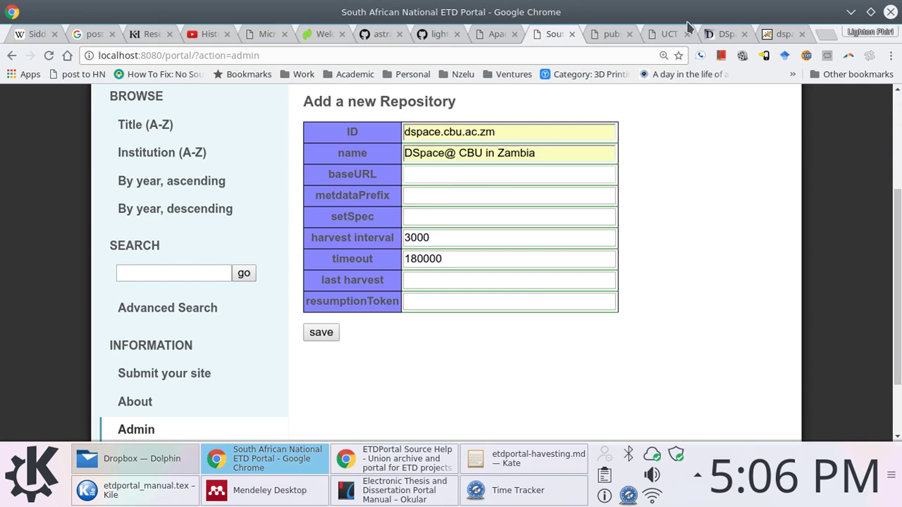
# Select the DSpace OAI base URL without its ?verb=ListSets query, then check the Theses collection page
pyautogui.click(777, 33)
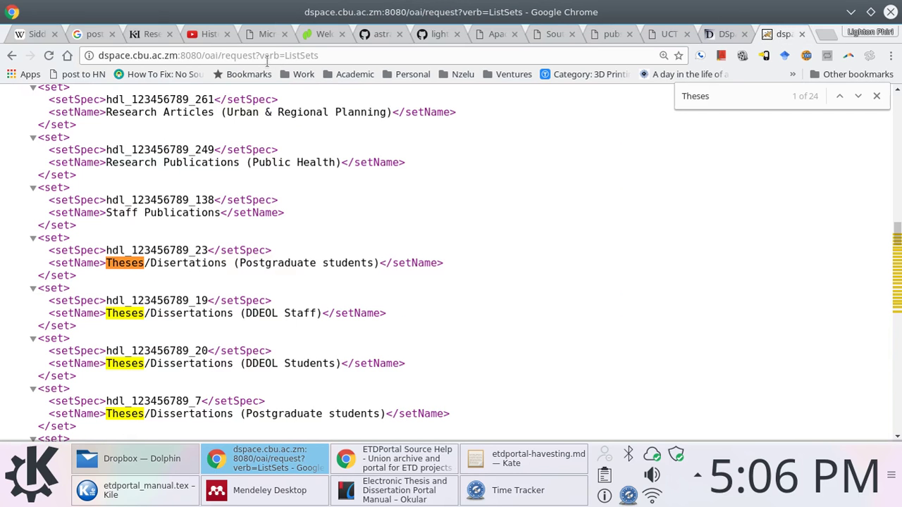
pyautogui.moveTo(218, 55); pyautogui.dragTo(195, 56)
pyautogui.moveTo(257, 55); pyautogui.dragTo(71, 65)
pyautogui.hotkey('ctrl', 'c')
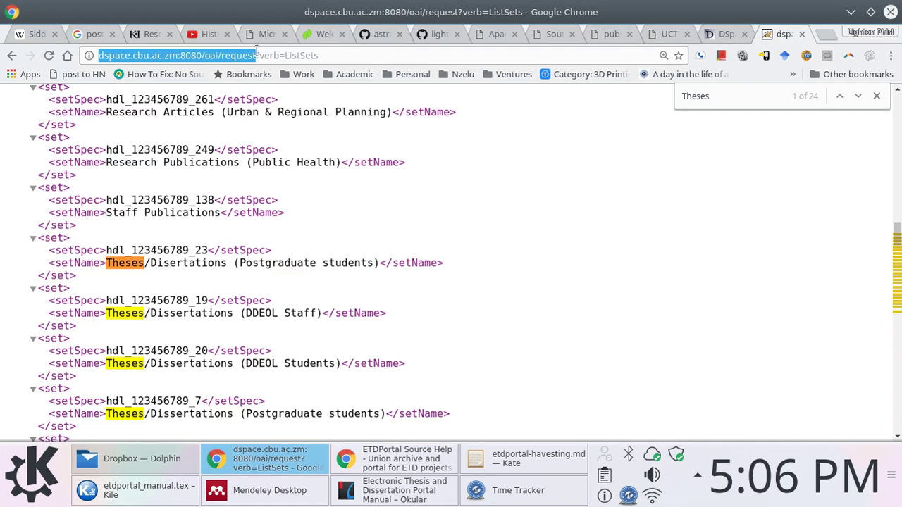
pyautogui.moveTo(255, 57); pyautogui.dragTo(348, 57)
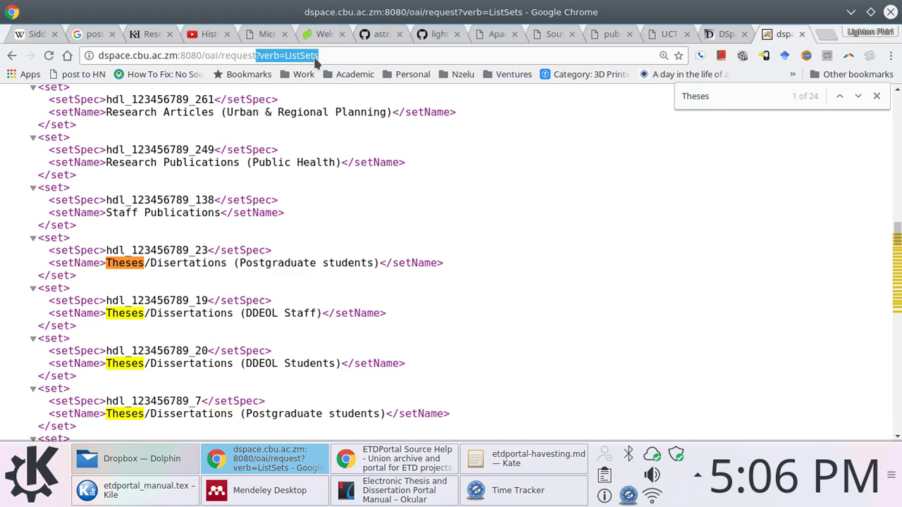
pyautogui.click(725, 36)
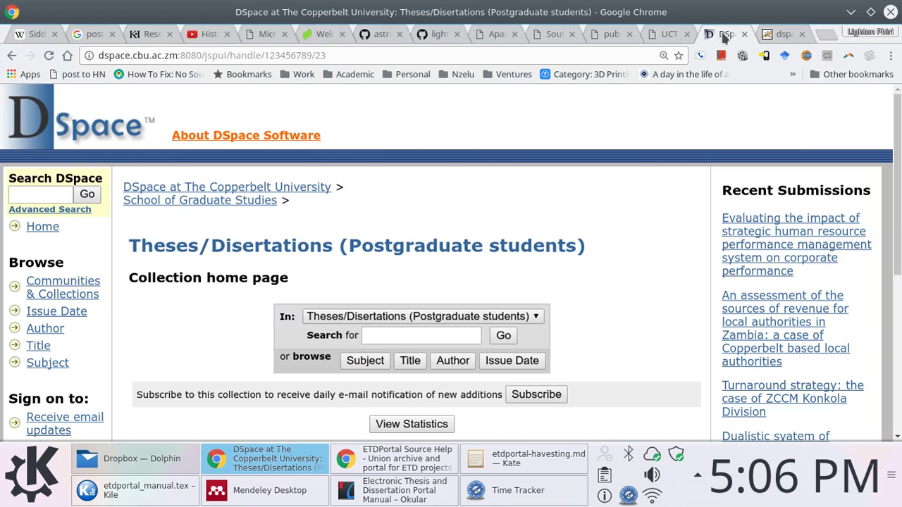
# Fill the new repository's baseURL with the DSpace OAI address and choose the oai_dc metadata prefix
pyautogui.click(550, 34)
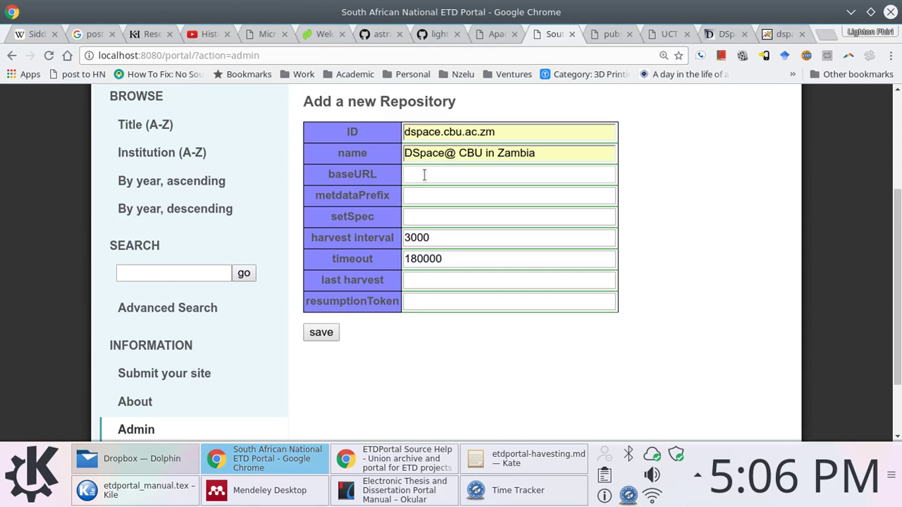
pyautogui.hotkey('ctrl', 'v')
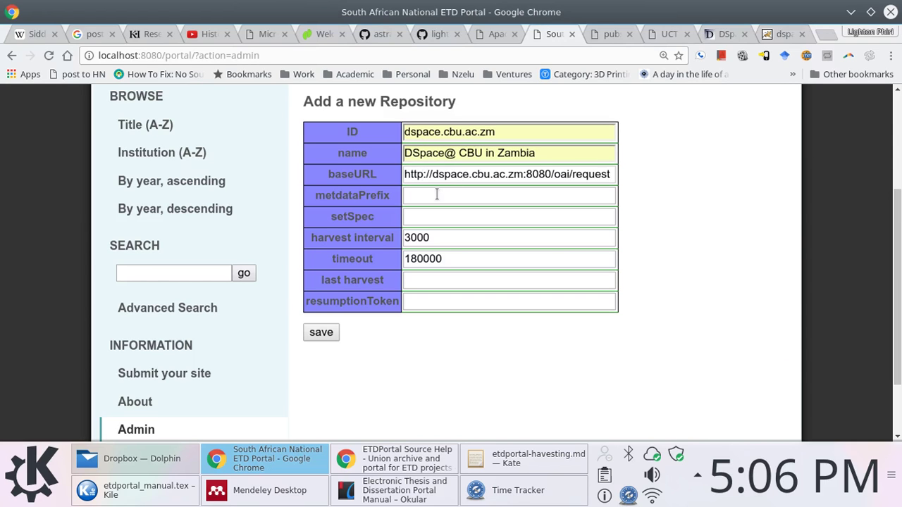
pyautogui.click(437, 194)
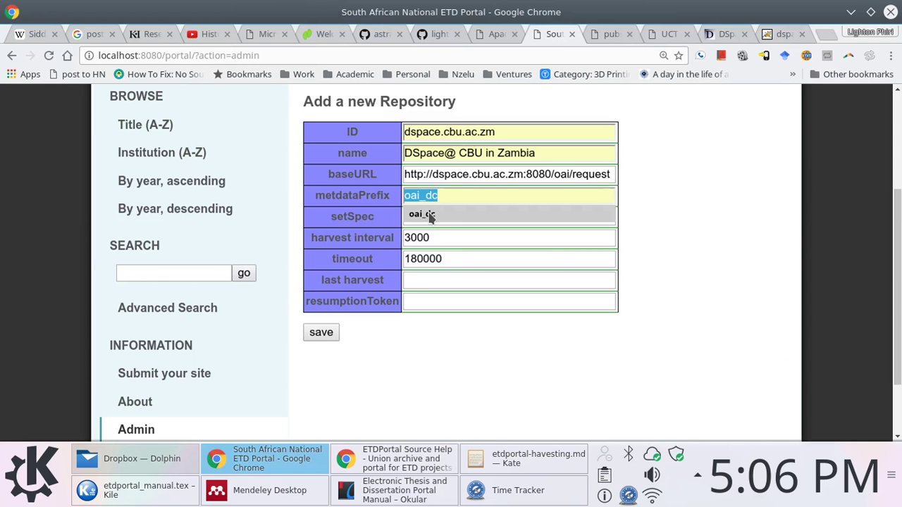
pyautogui.click(427, 215)
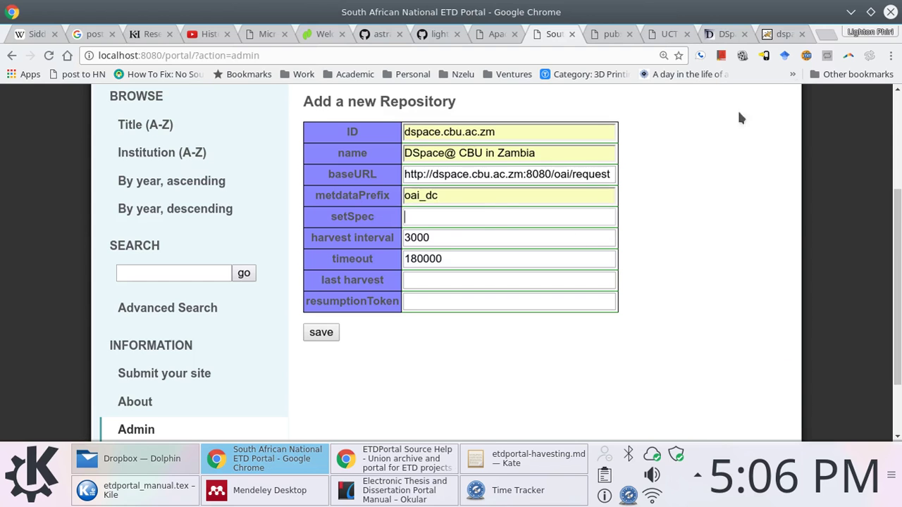
# Copy setSpec hdl_123456789_23 from the ListSets page, enter it as the set, and save the repository
pyautogui.click(775, 35)
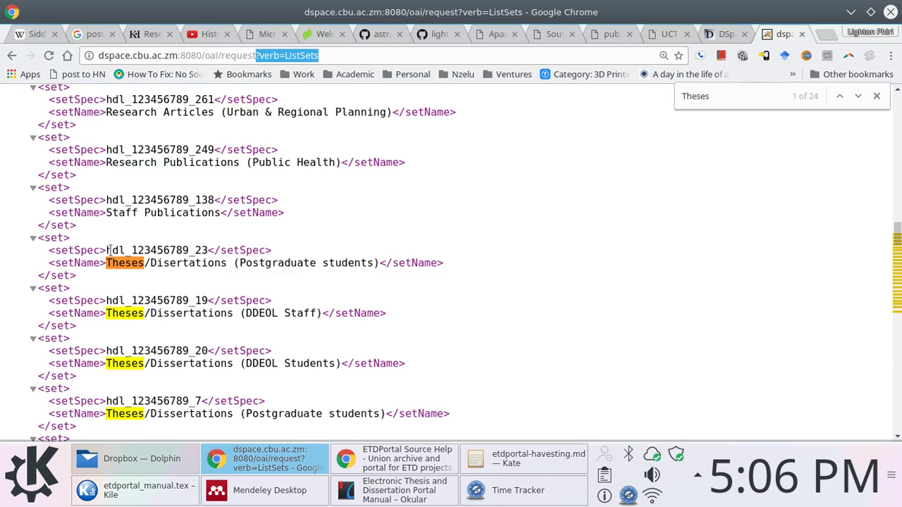
pyautogui.moveTo(107, 250); pyautogui.dragTo(208, 250)
pyautogui.rightClick(208, 250)
pyautogui.click(233, 256)
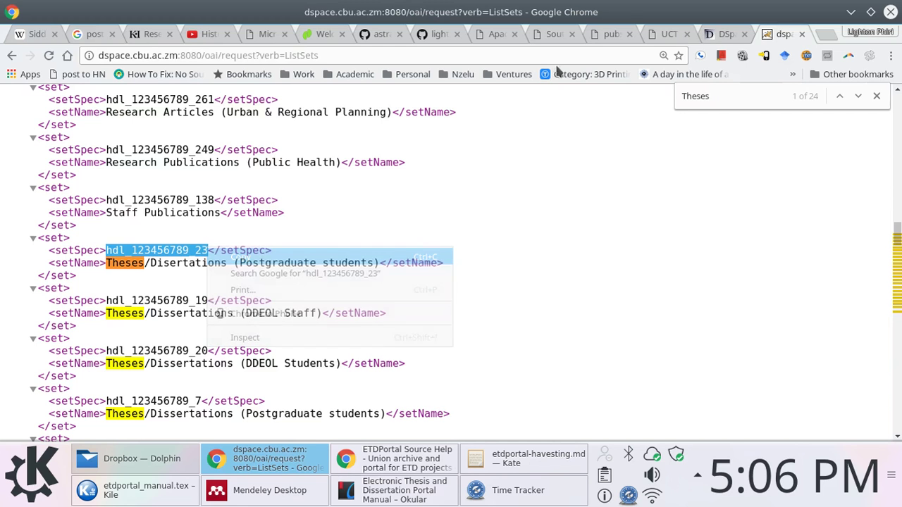
pyautogui.click(668, 34)
pyautogui.click(610, 34)
pyautogui.click(666, 36)
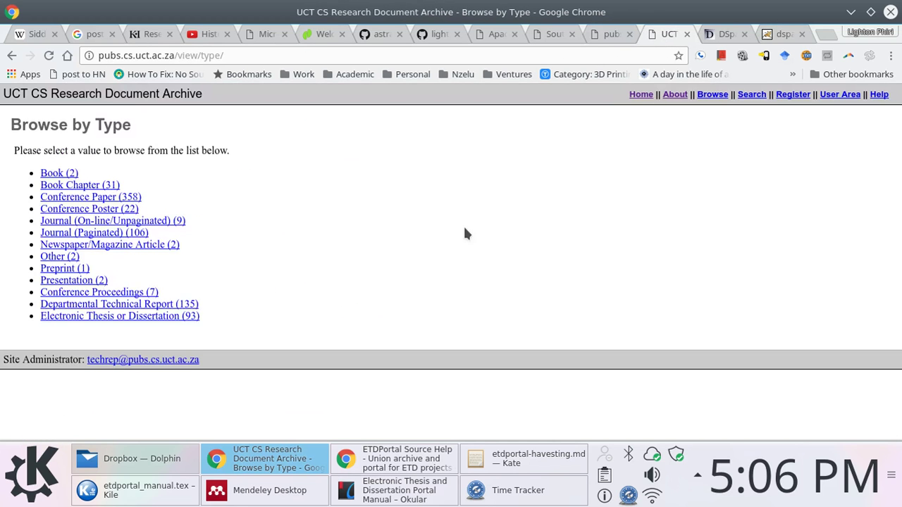
pyautogui.hotkey('ctrl', '+')
pyautogui.hotkey('ctrl', '+')
pyautogui.click(555, 34)
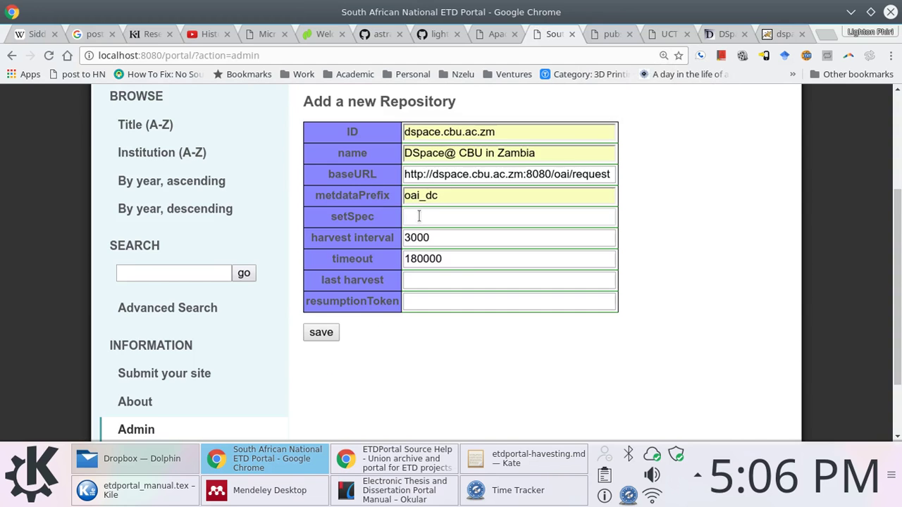
pyautogui.hotkey('ctrl', 'v')
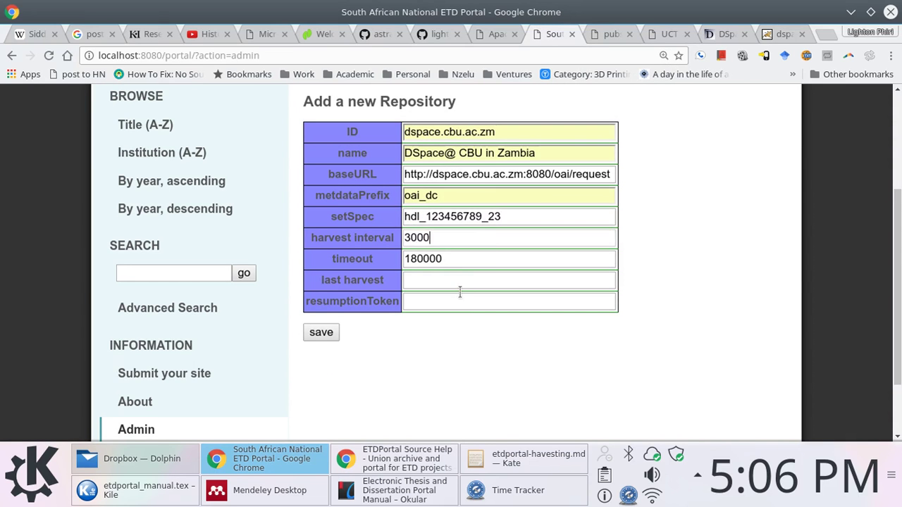
pyautogui.click(316, 334)
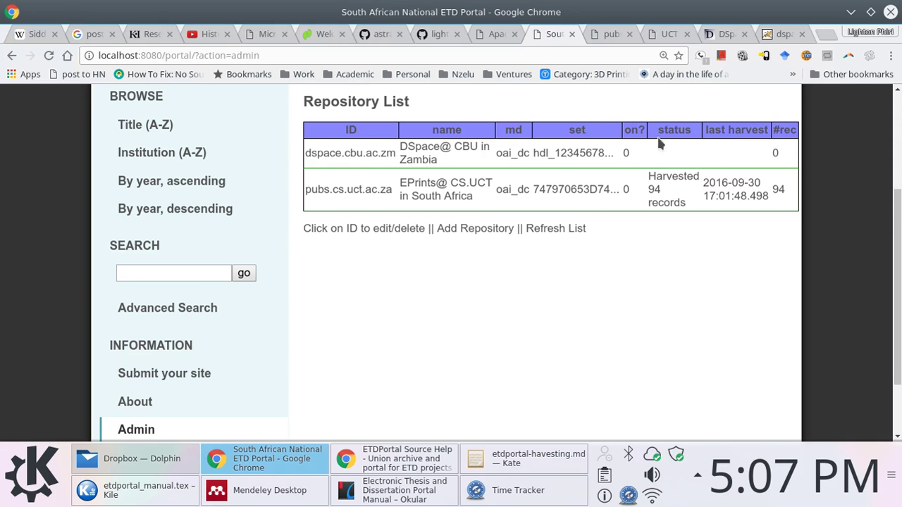
# Run 'sudo time ./Harvest.sh' in the Yakuake terminal, then bring the browser's repository list back
pyautogui.press('F12')
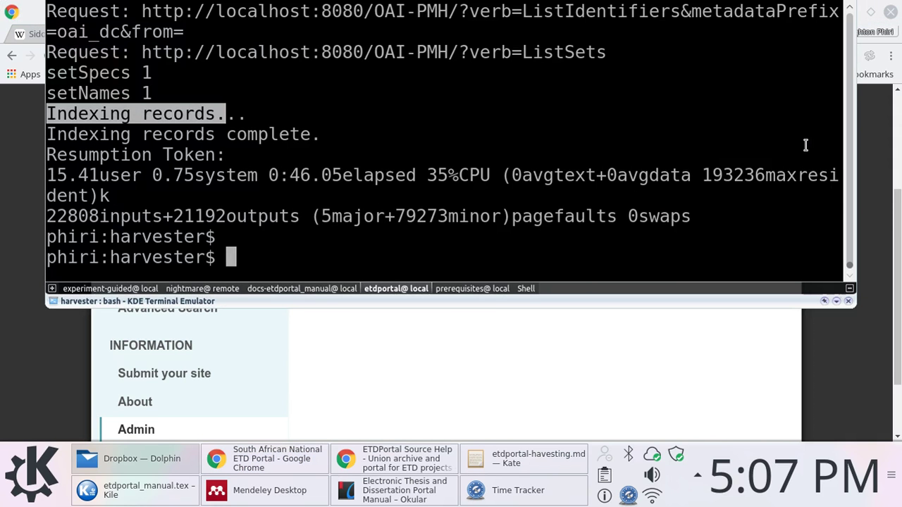
pyautogui.write('sudo ')
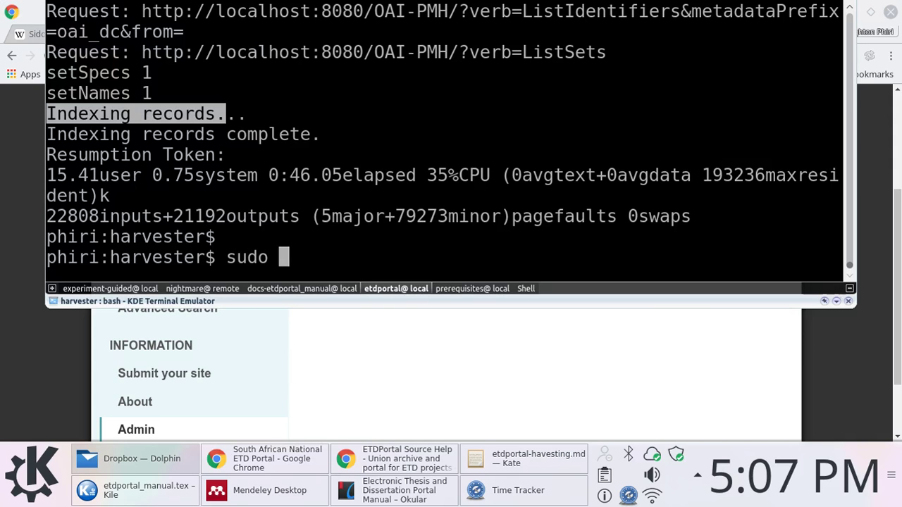
pyautogui.write('./H')
pyautogui.press('Tab')
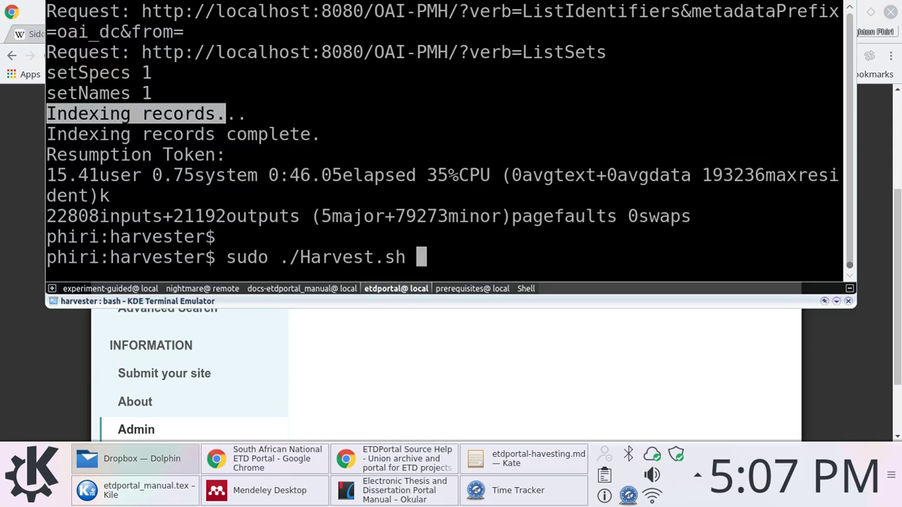
pyautogui.hotkey('ctrl', 'a')
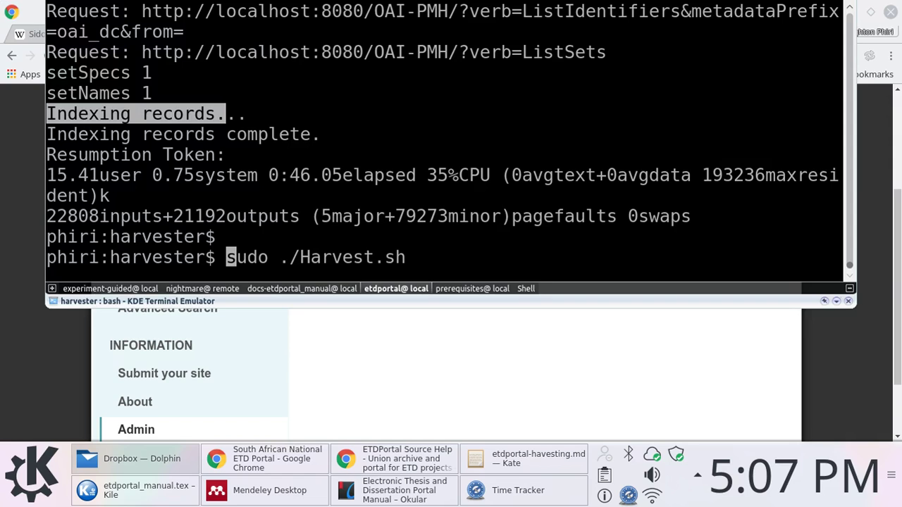
pyautogui.press('Right')
pyautogui.press('Right')
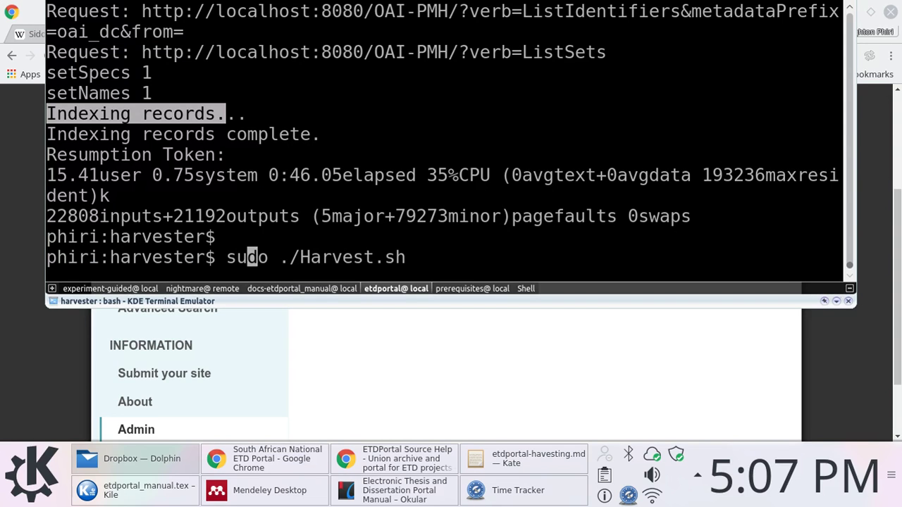
pyautogui.press('Right')
pyautogui.press('Right')
pyautogui.press('Right')
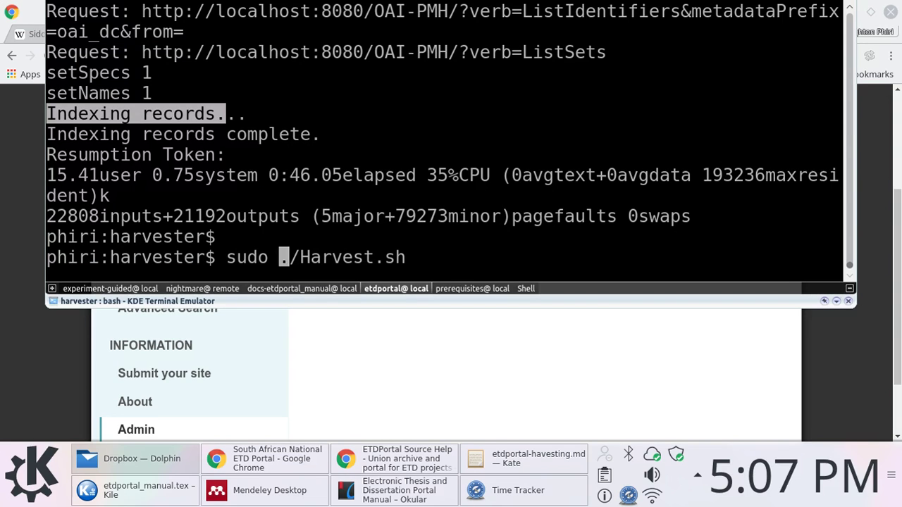
pyautogui.write('time')
pyautogui.press('Return')
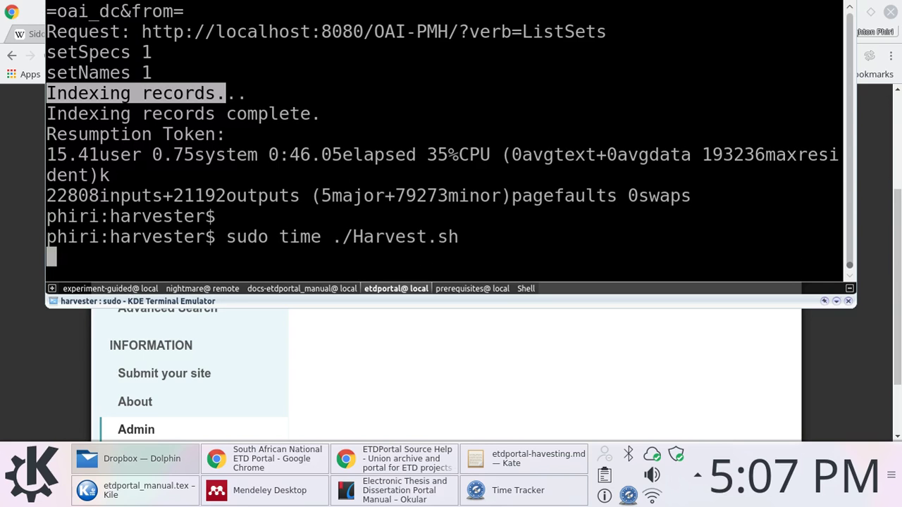
pyautogui.click(463, 414)
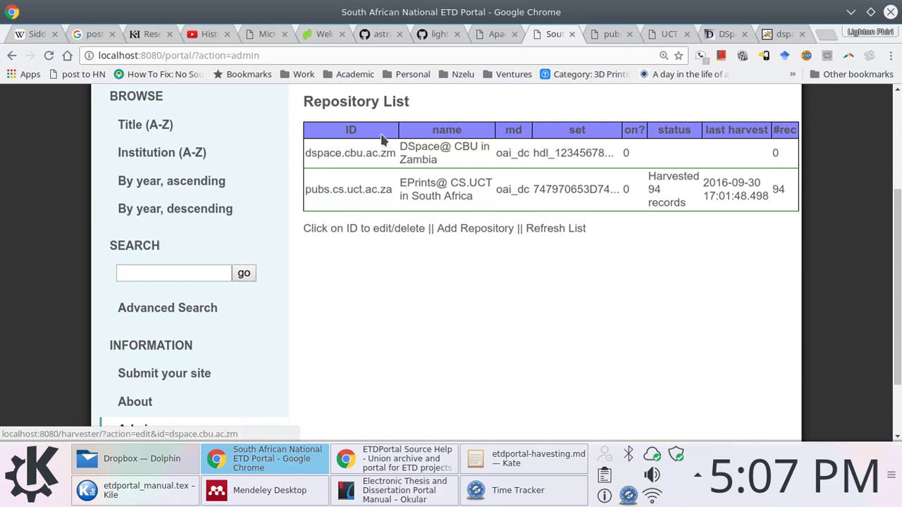
# Select the repository list table, peek at the terminal, and look over the DSpace and UCT tabs
pyautogui.tripleClick(800, 224)
pyautogui.moveTo(465, 202); pyautogui.dragTo(304, 102)
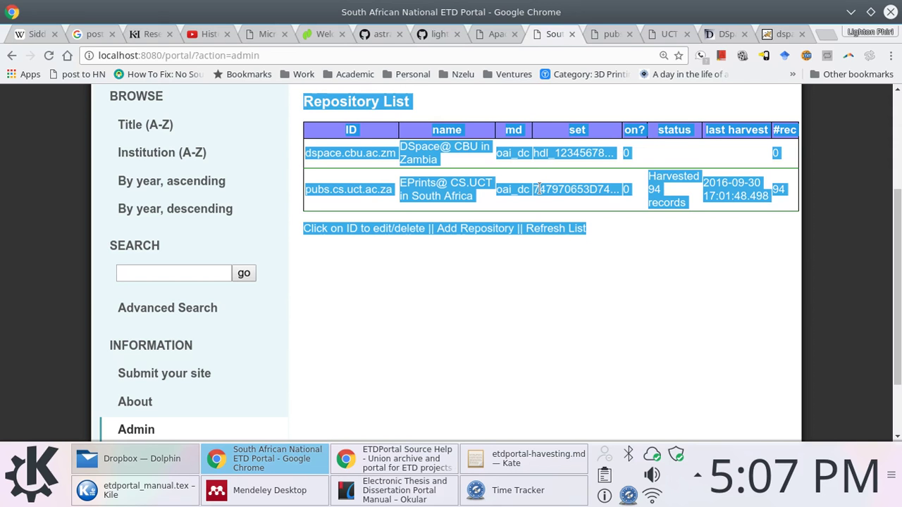
pyautogui.press('F12')
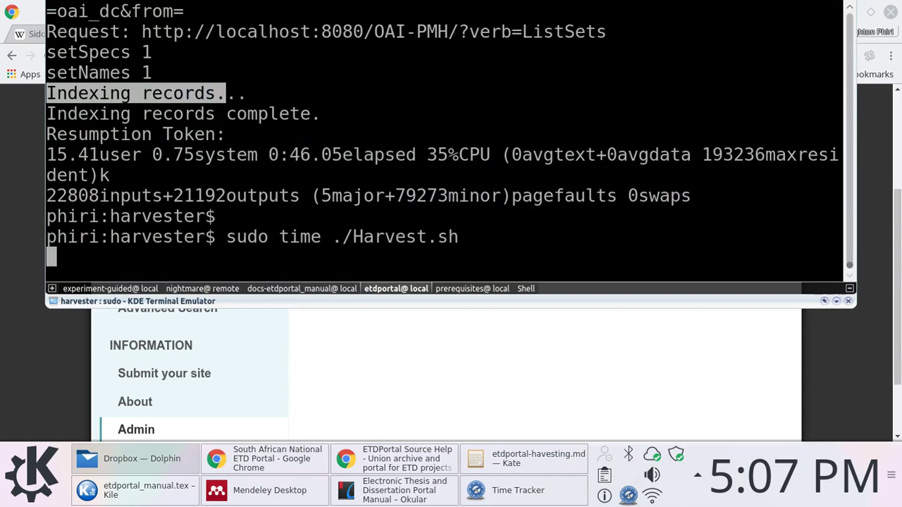
pyautogui.press('F12')
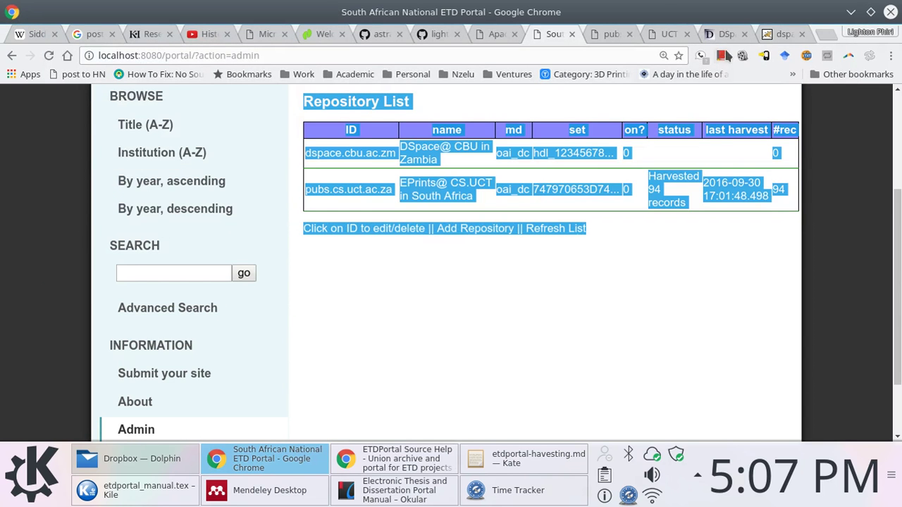
pyautogui.click(725, 35)
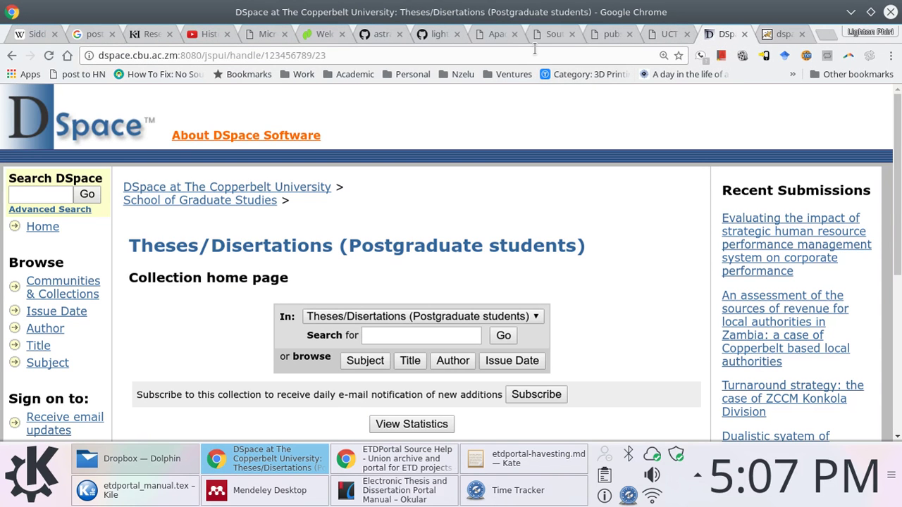
pyautogui.click(608, 36)
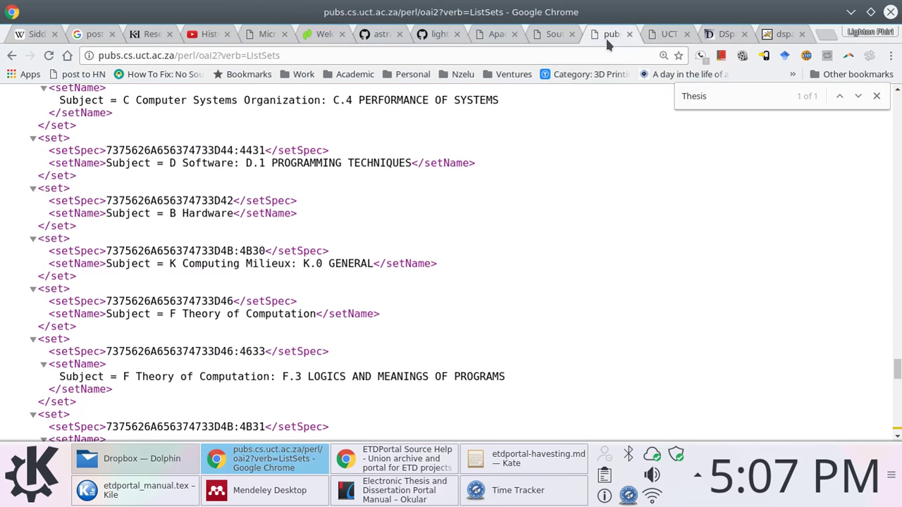
# Rerun the harvest script and keep checking the terminal until 2 sets finish indexing in 1:00.42
pyautogui.press('F12')
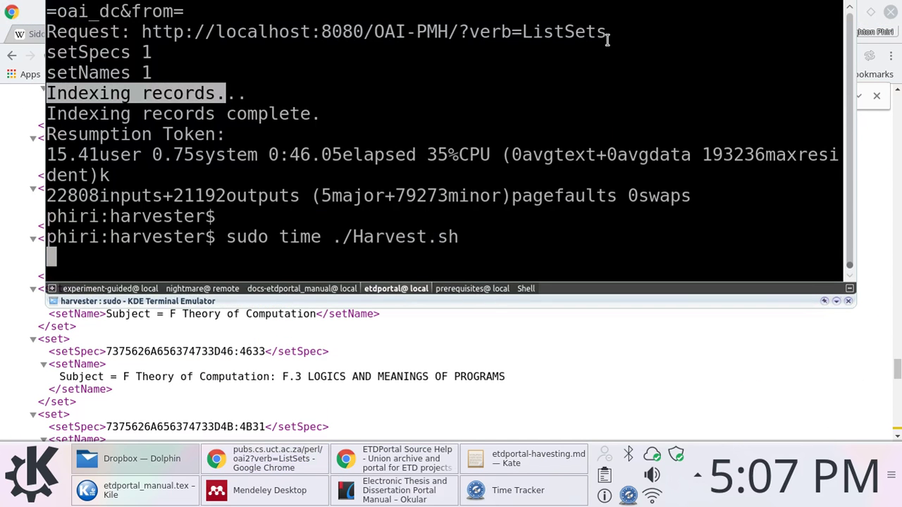
pyautogui.press('Return')
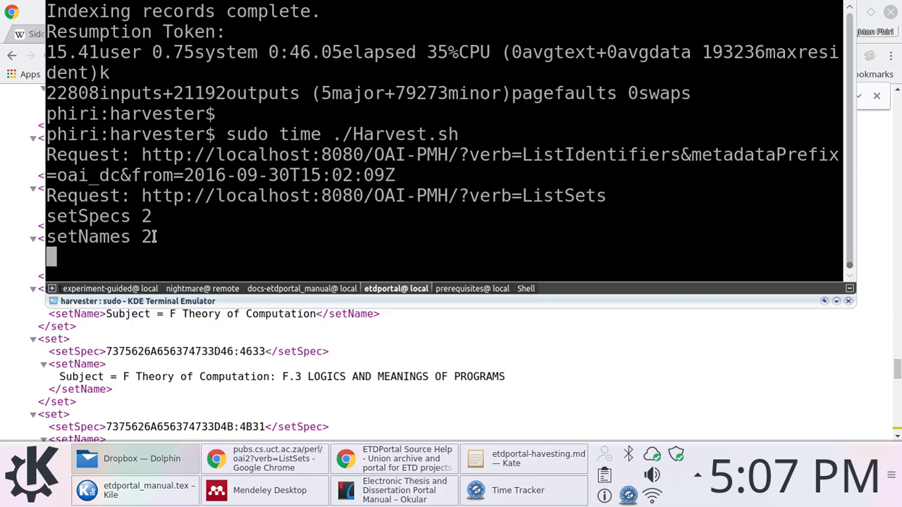
pyautogui.click(324, 459)
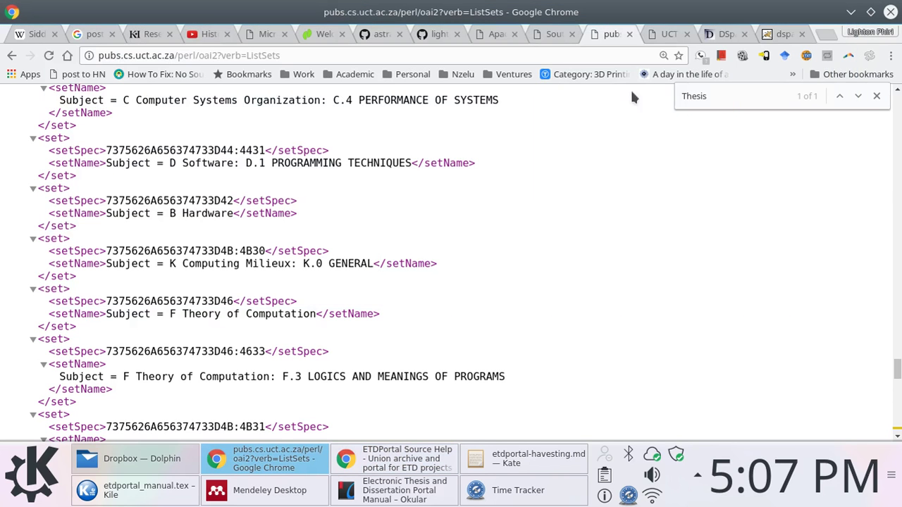
pyautogui.click(536, 35)
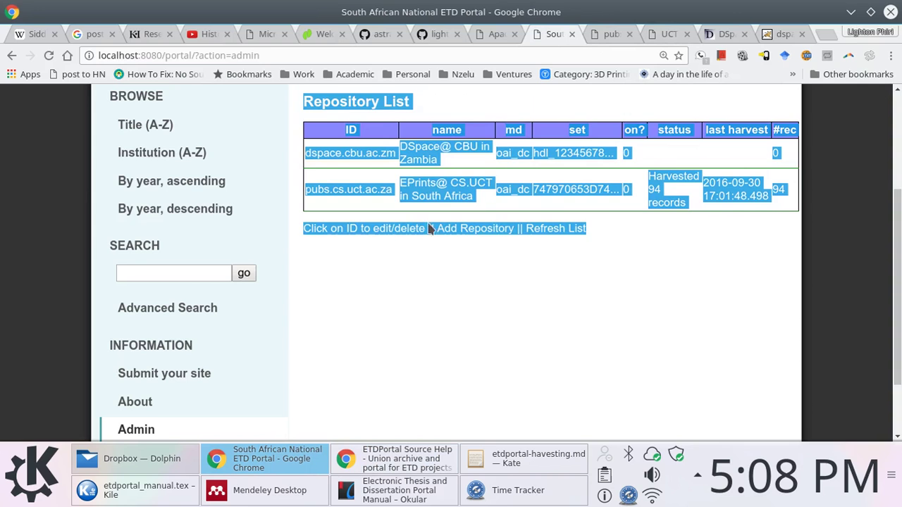
pyautogui.click(426, 250)
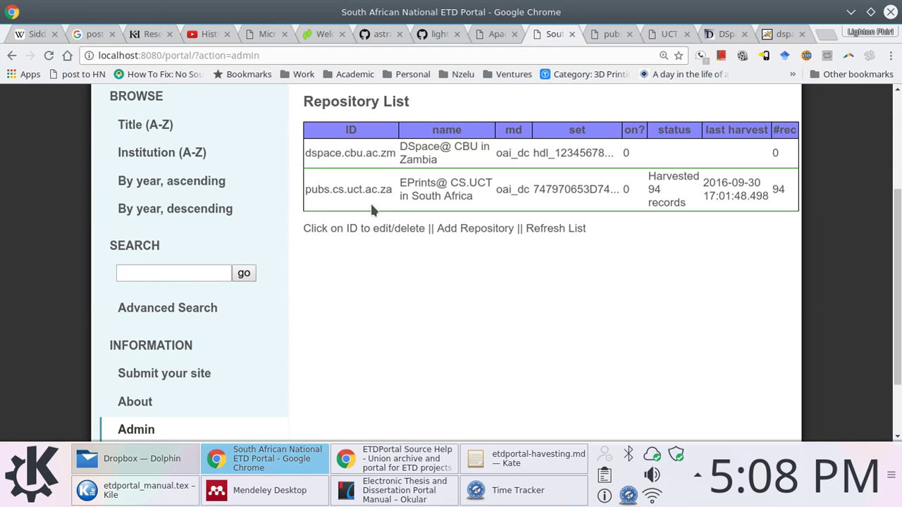
pyautogui.press('F12')
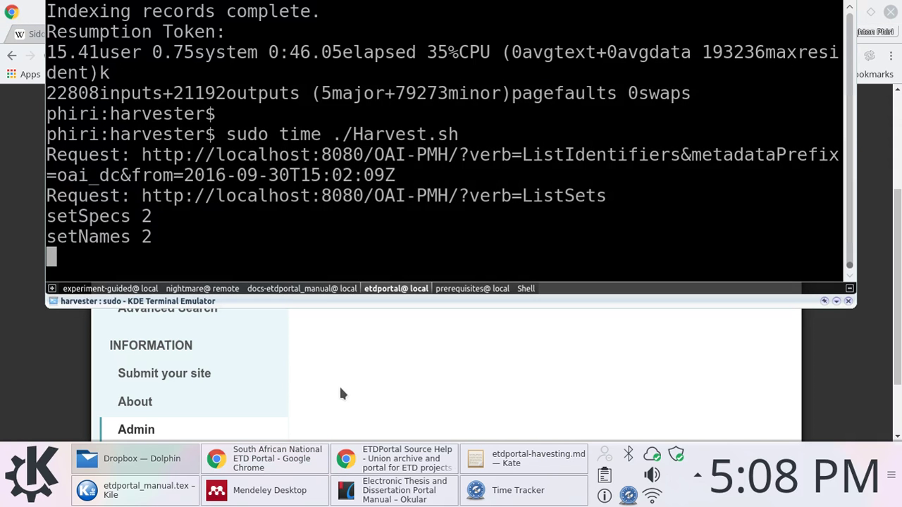
pyautogui.click(348, 370)
pyautogui.scroll(2, 621, 311)
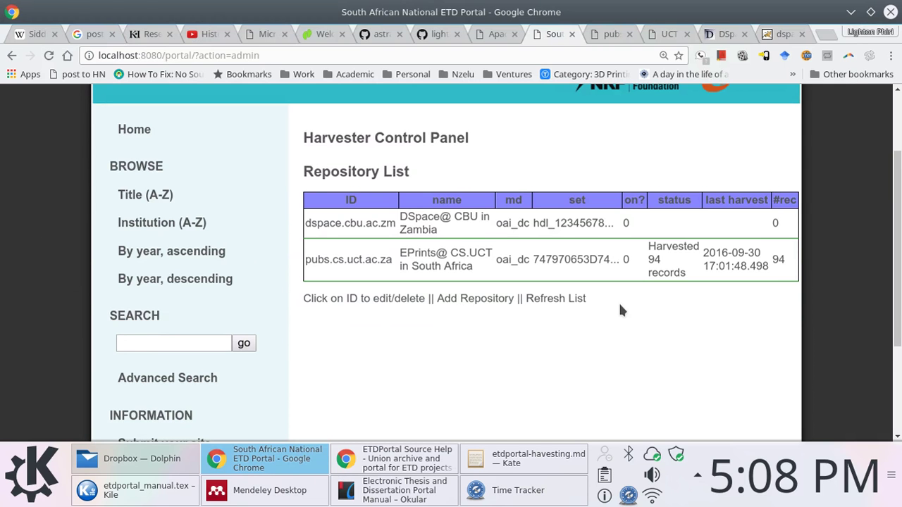
pyautogui.press('F12')
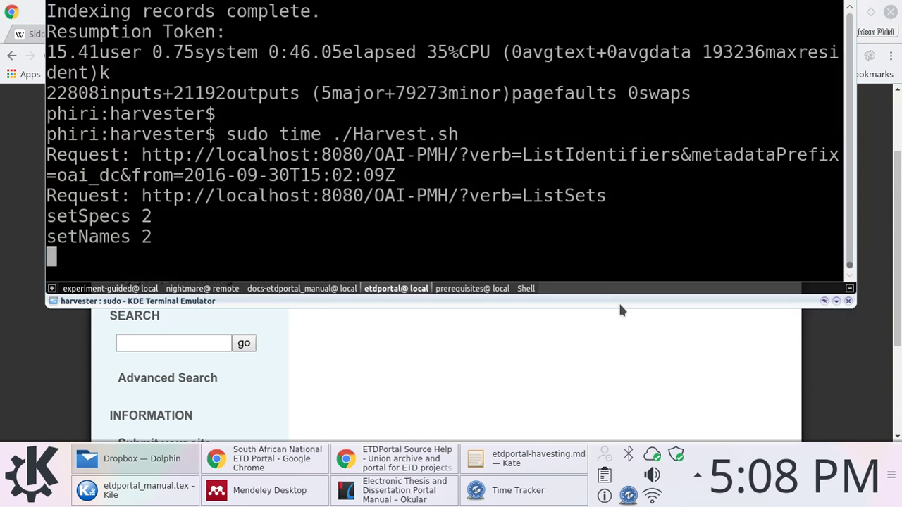
pyautogui.press('F12')
pyautogui.press('F12')
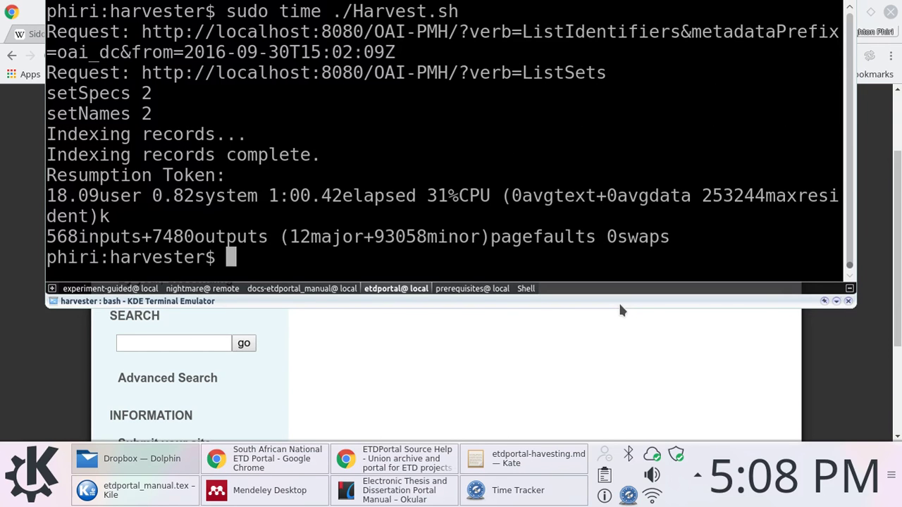
# Refresh the repository list to get DSpace@ CBU's new record count, then go to the portal home page
pyautogui.press('F12')
pyautogui.click(571, 299)
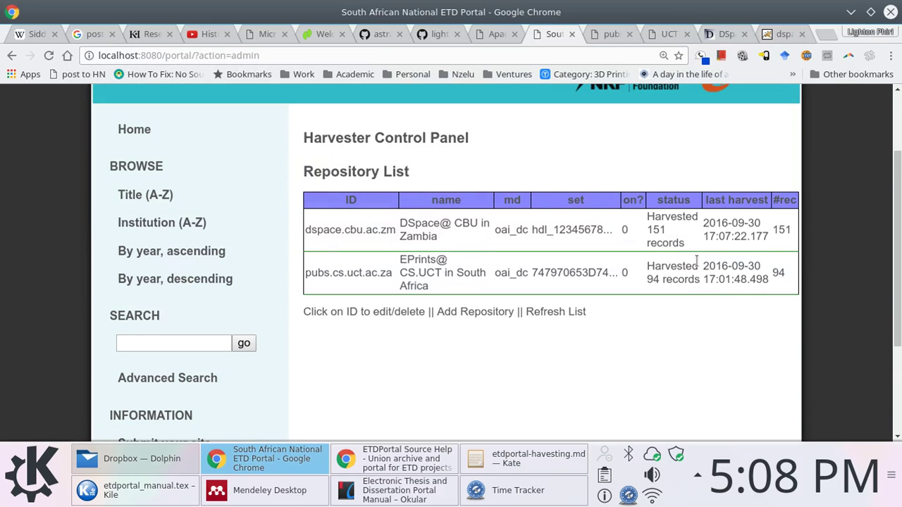
pyautogui.click(134, 129)
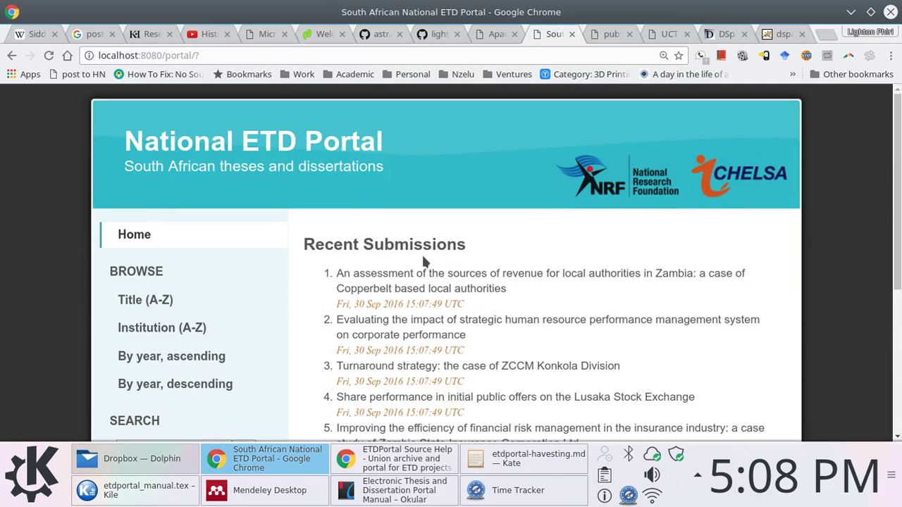
# Scroll the home page past recent Zambian submissions to Collection Statistics: 151 plus 94, totalling 245
pyautogui.scroll(-2, 422, 253)
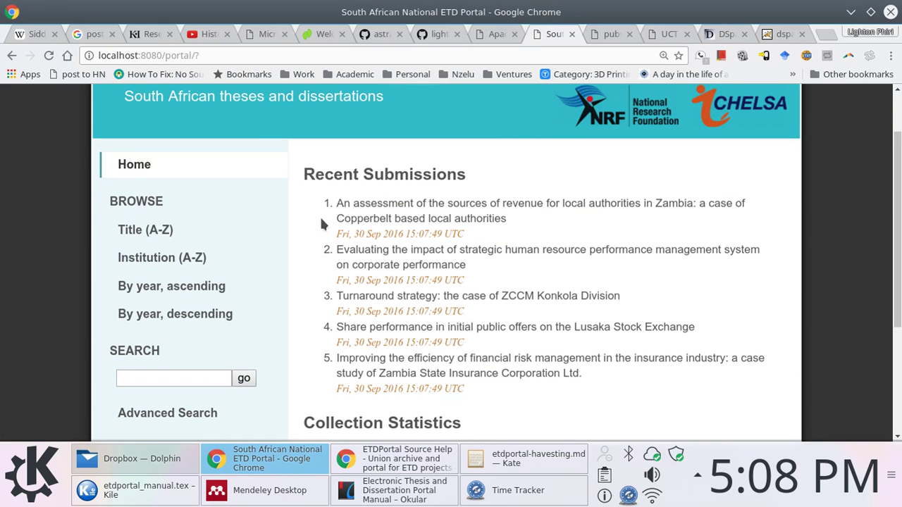
pyautogui.moveTo(312, 226); pyautogui.dragTo(508, 220)
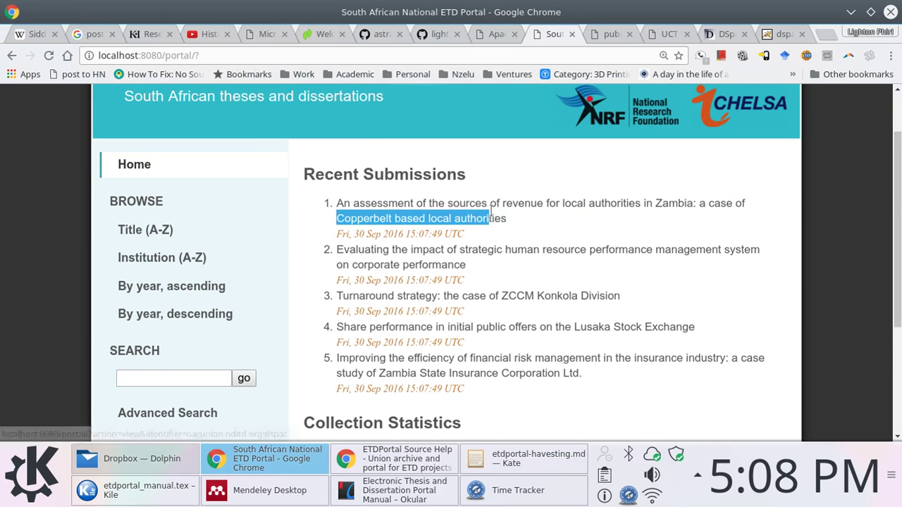
pyautogui.click(298, 259)
pyautogui.scroll(-5, 297, 228)
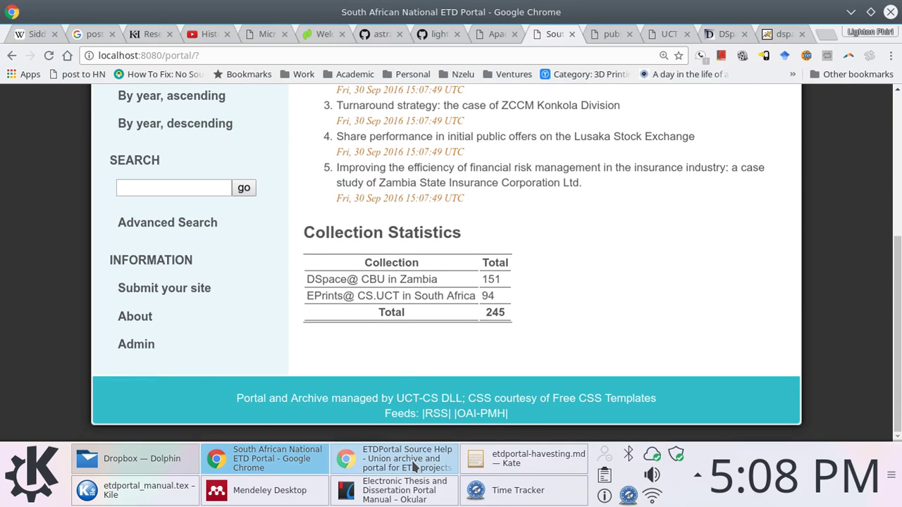
pyautogui.moveTo(416, 458)
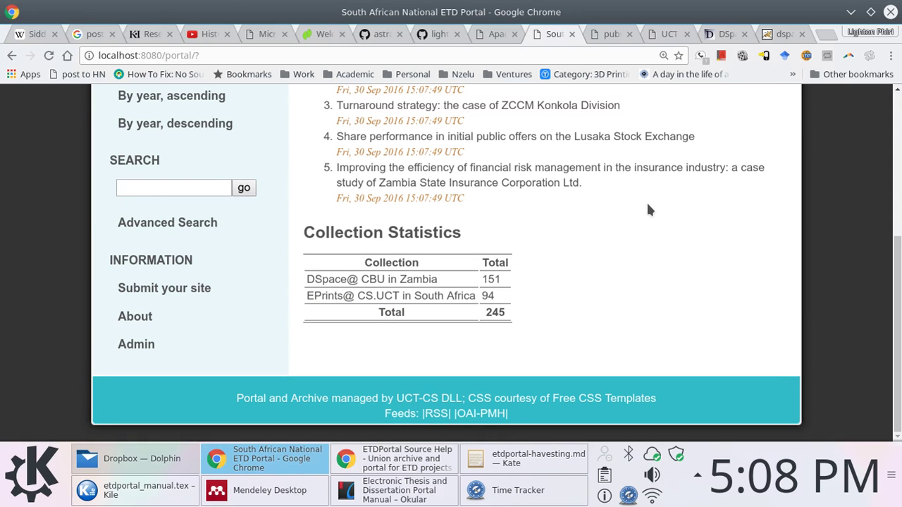
pyautogui.scroll(1, 608, 264)
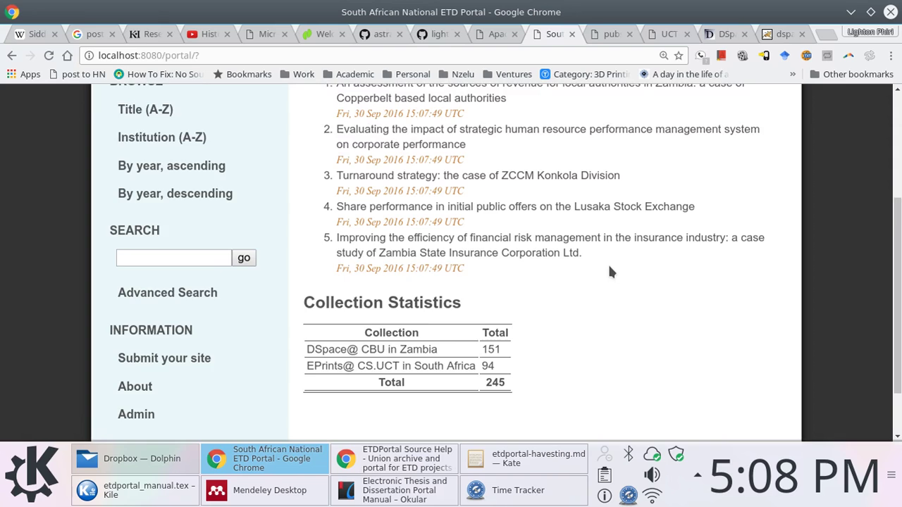
pyautogui.scroll(-1, 609, 268)
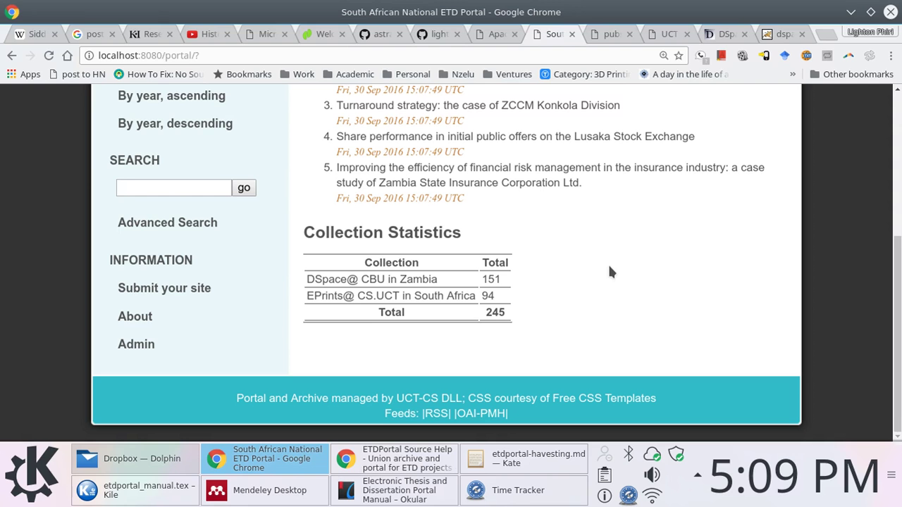
pyautogui.scroll(3, 625, 230)
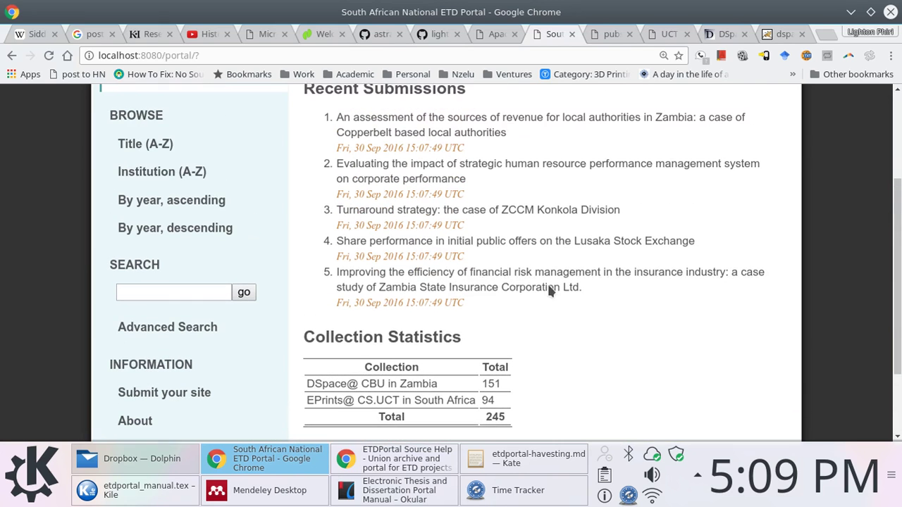
# Bring up the ETD portal manual in Okular and reach the http match in page 13's Bibliography
pyautogui.click(276, 494)
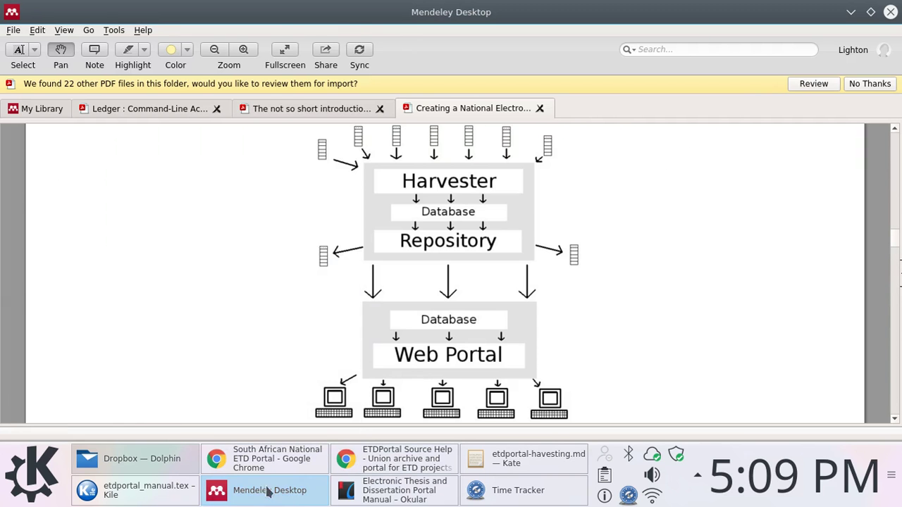
pyautogui.click(395, 491)
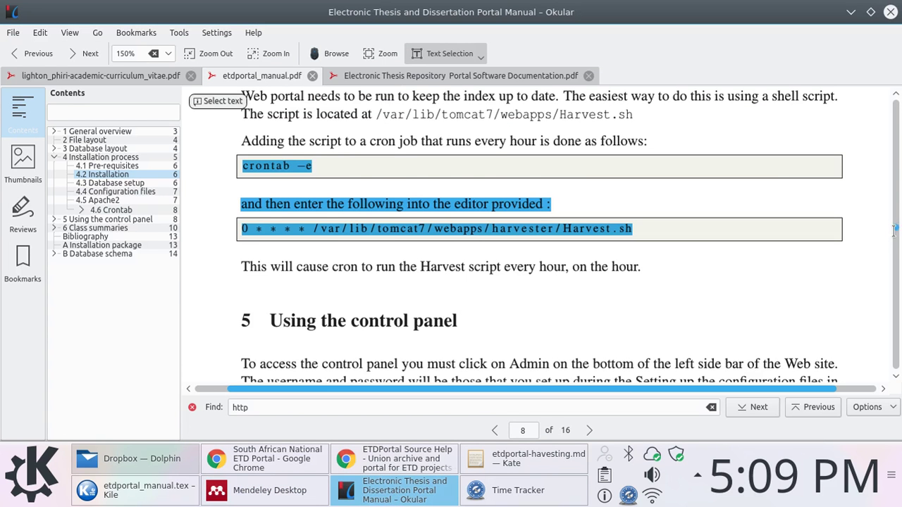
pyautogui.scroll(-10, 625, 211)
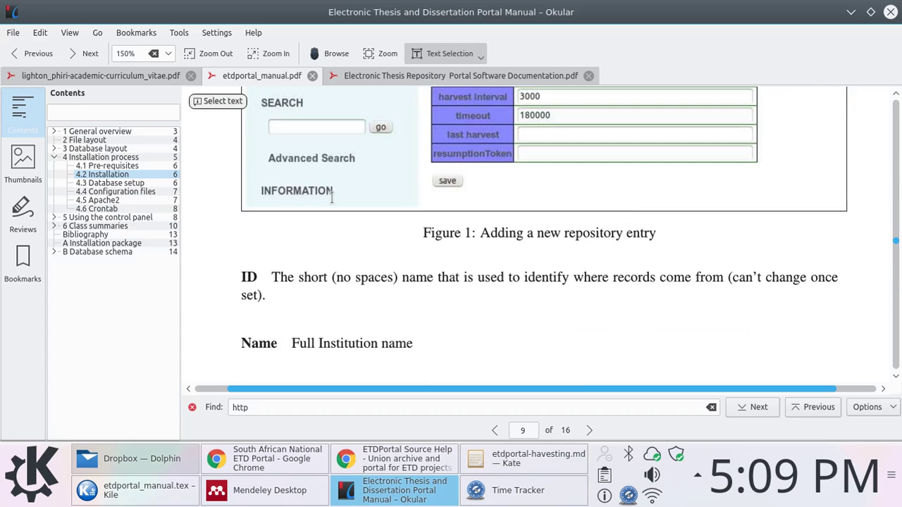
pyautogui.scroll(-1, 332, 198)
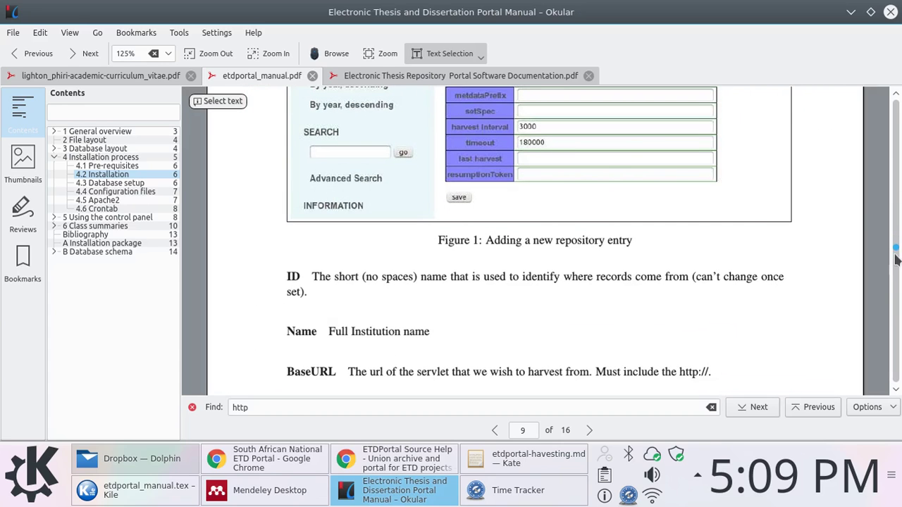
pyautogui.moveTo(897, 258); pyautogui.dragTo(896, 304)
pyautogui.scroll(-8, 574, 215)
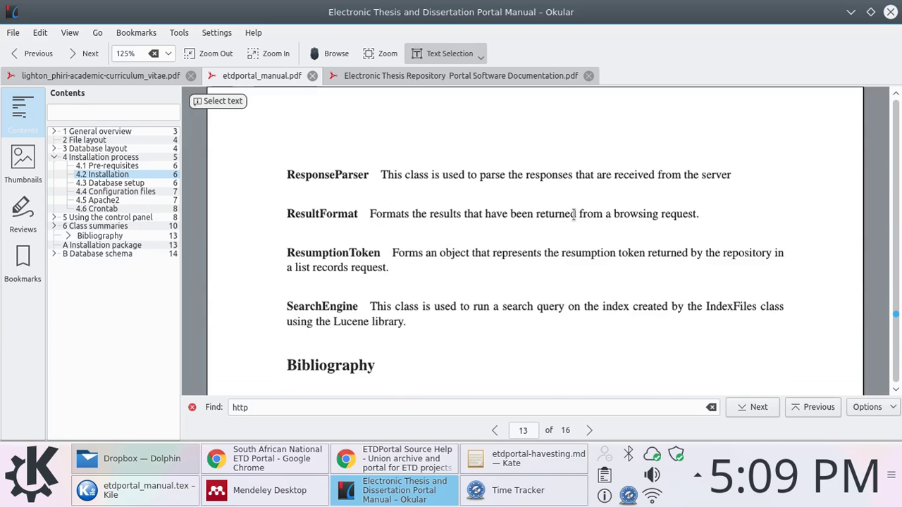
pyautogui.press('Return')
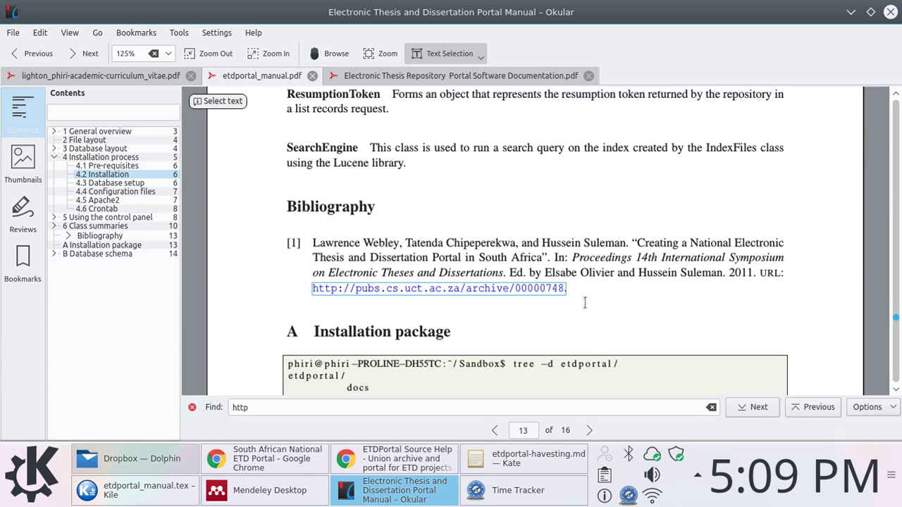
pyautogui.moveTo(576, 290); pyautogui.dragTo(318, 238)
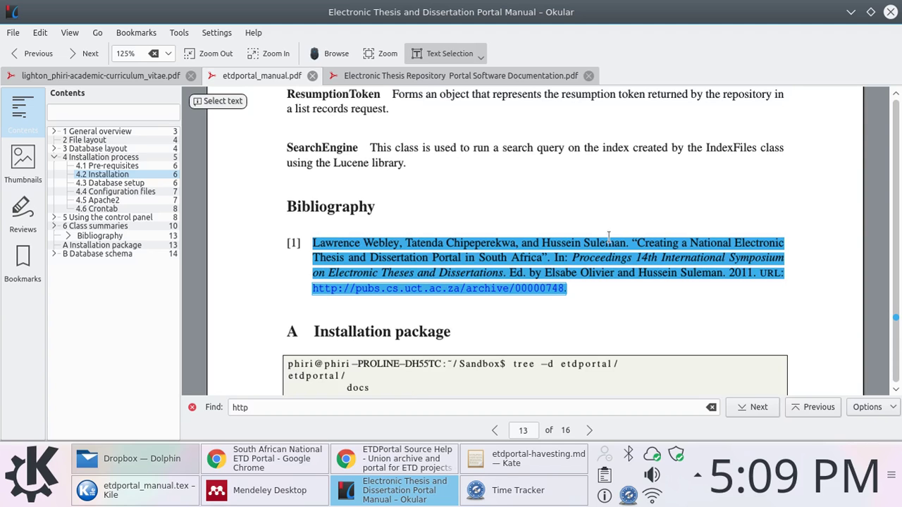
pyautogui.click(665, 281)
pyautogui.moveTo(633, 289); pyautogui.dragTo(313, 243)
pyautogui.click(612, 279)
pyautogui.moveTo(593, 288); pyautogui.dragTo(307, 242)
pyautogui.click(307, 242)
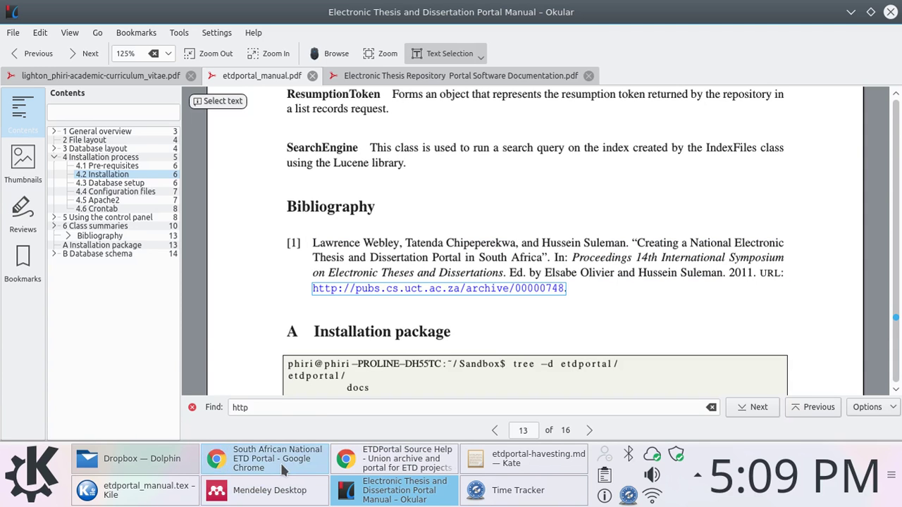